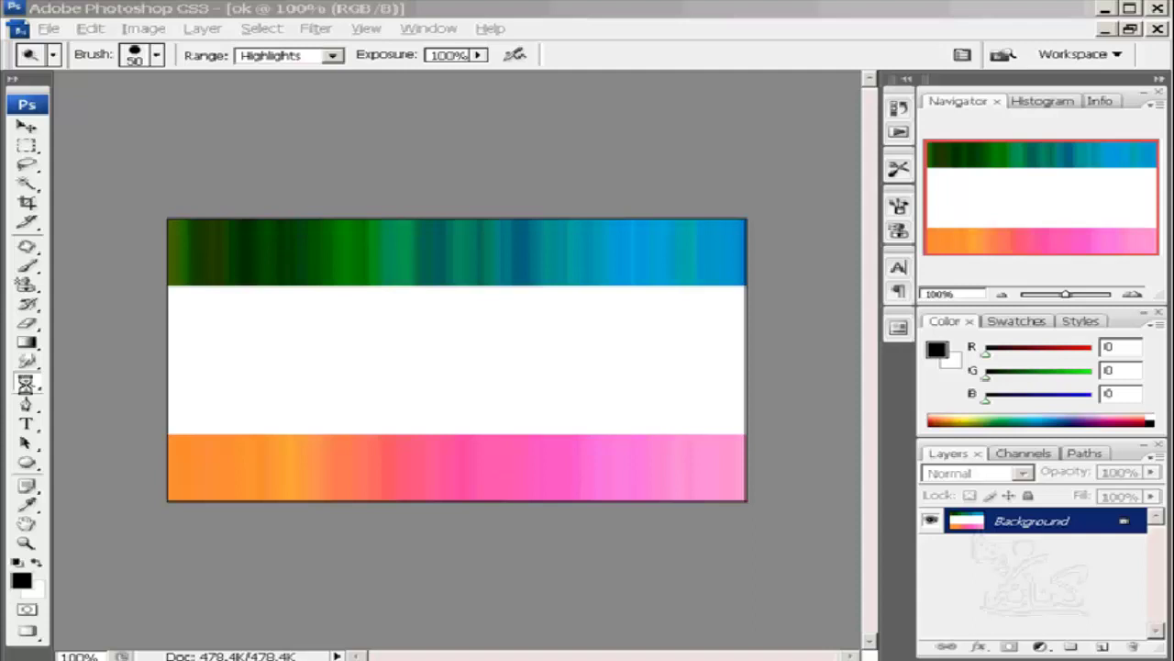
Step: Show the Dodge, Burn and Sponge tool choices in the toolbox flyout
right_click(27, 385)
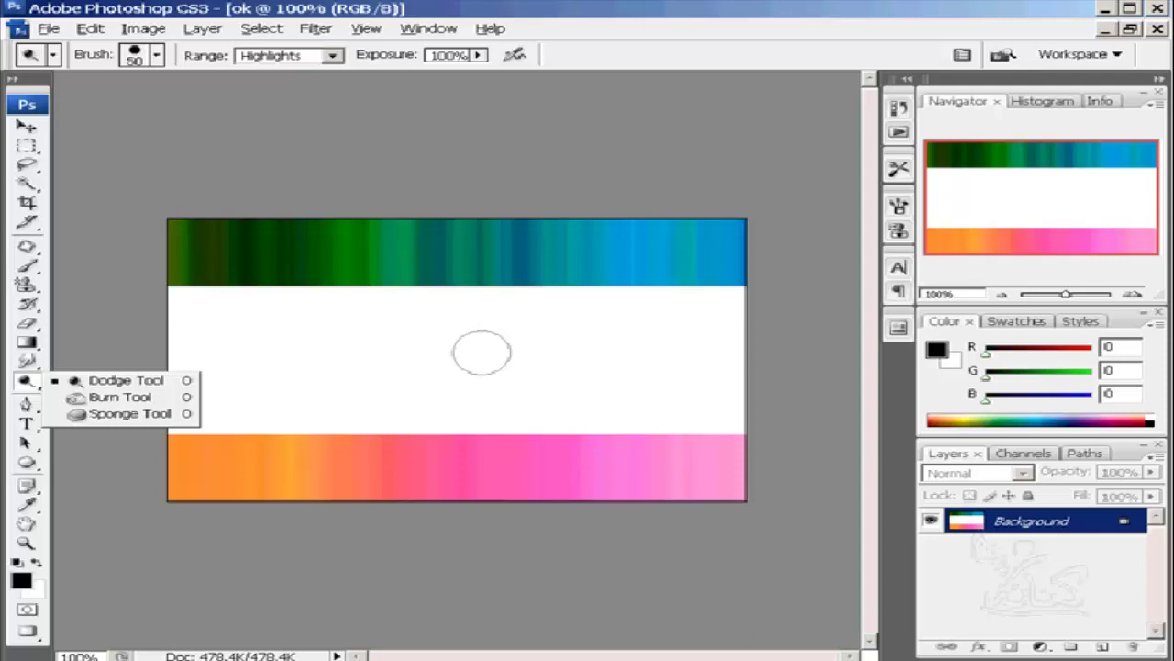
Step: Choose the Dodge tool and leave its tonal Range at Highlights
click(22, 383)
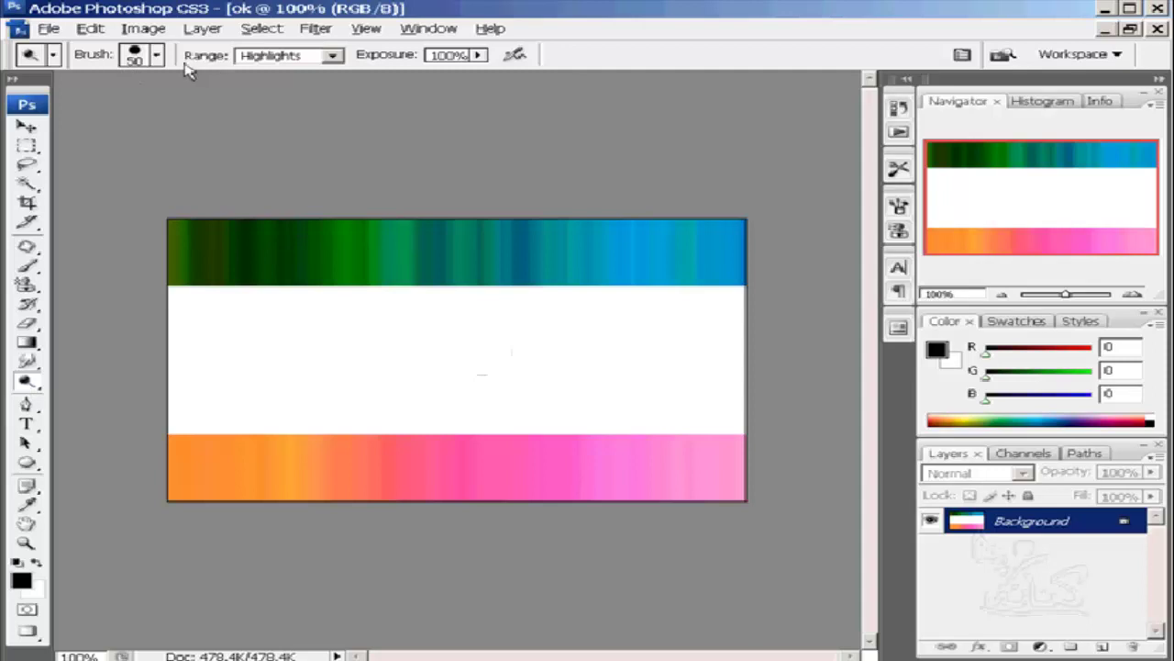
click(334, 57)
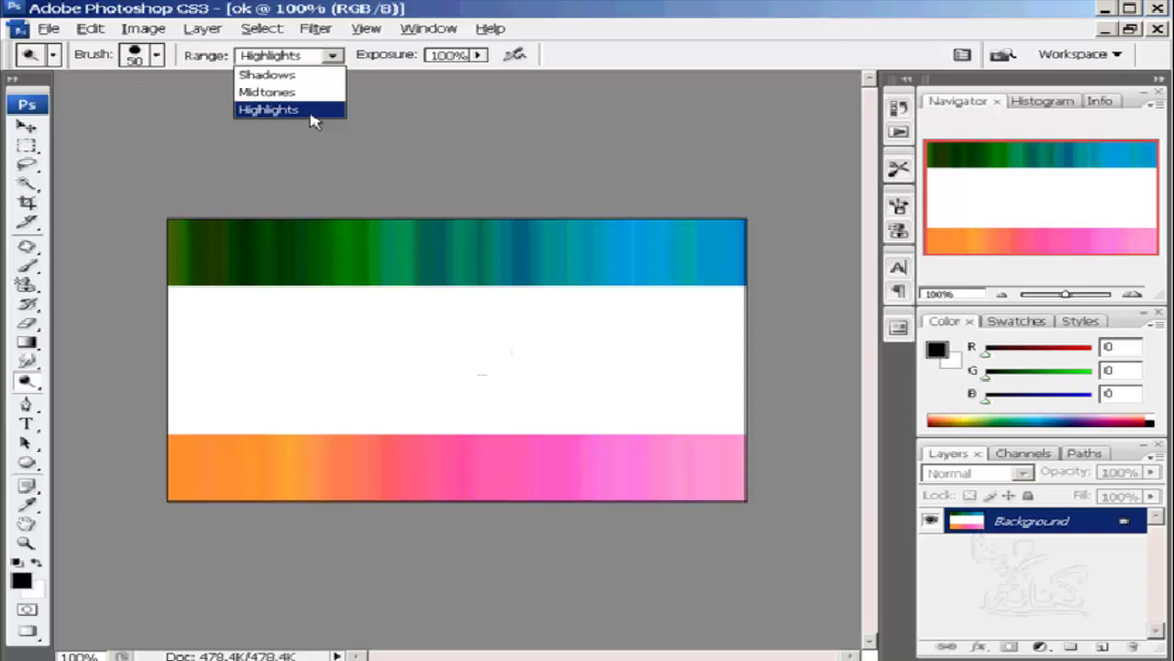
click(335, 56)
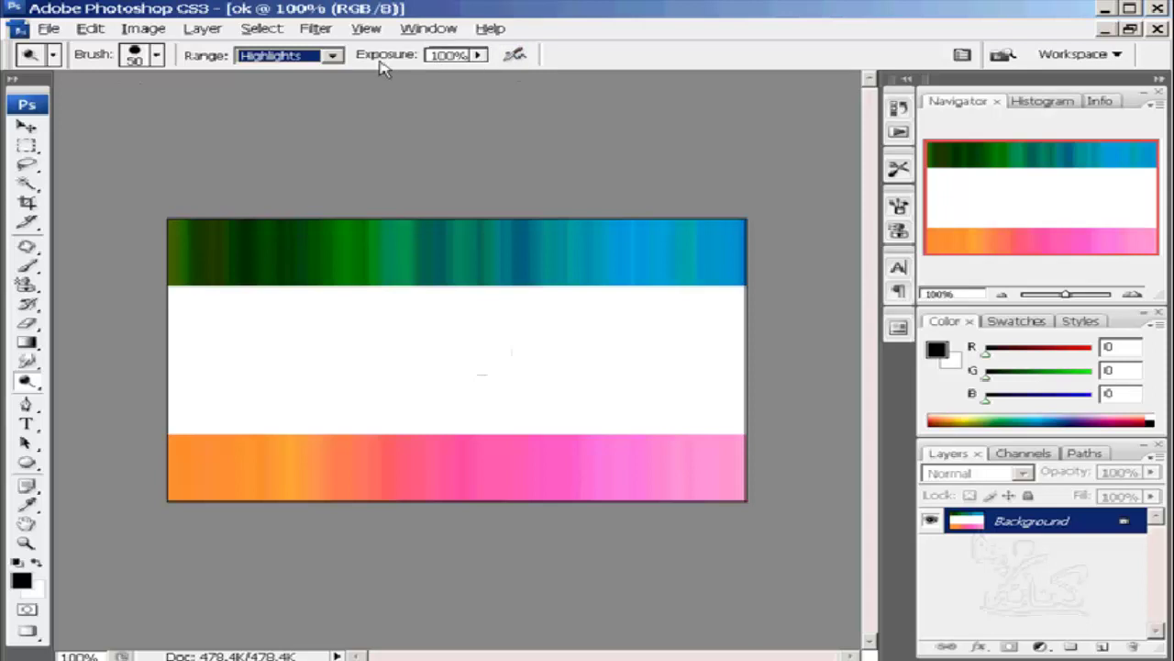
Step: Set dodge Range to Shadows, then lighten a round spot and a long streak across the top stripe
click(333, 56)
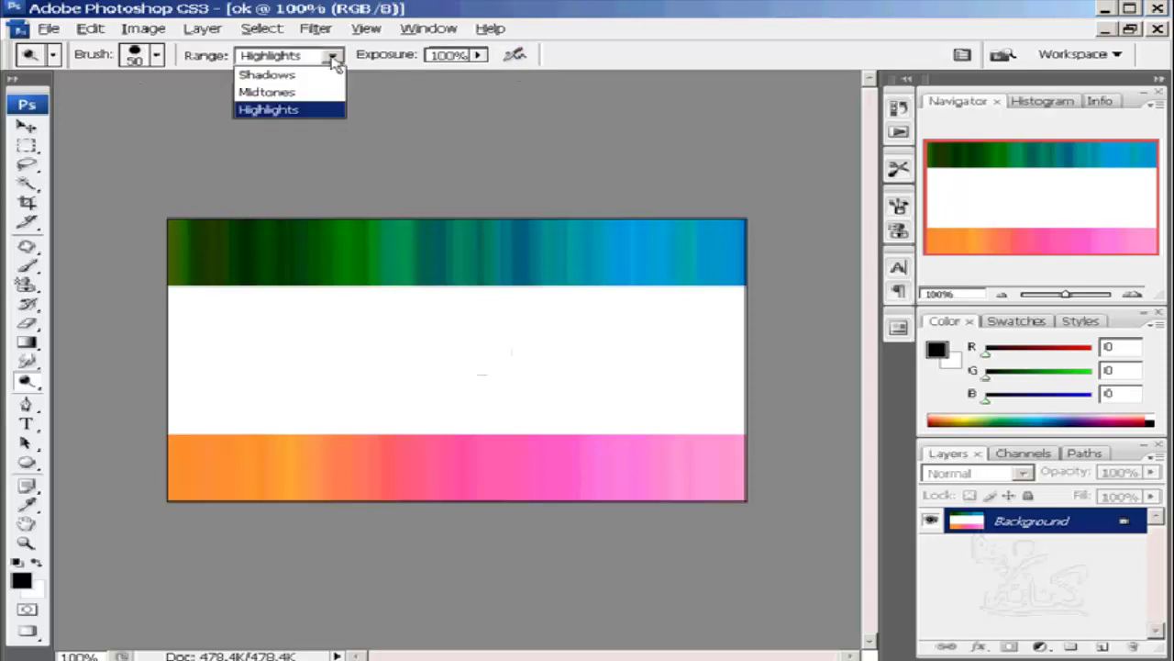
click(288, 75)
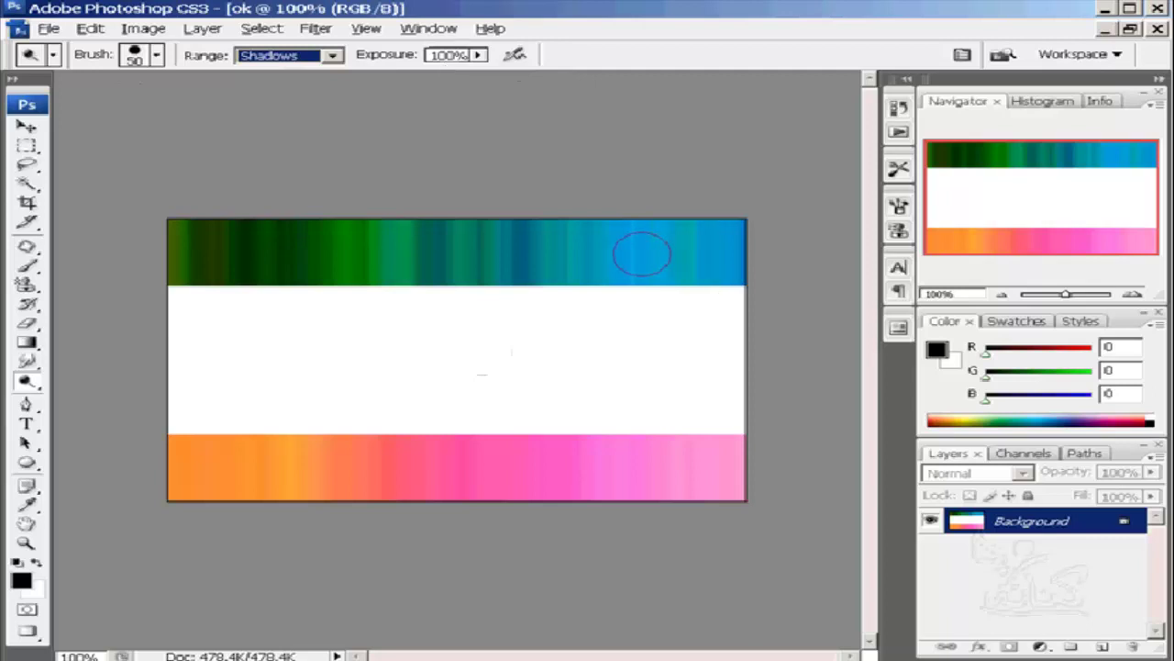
click(642, 254)
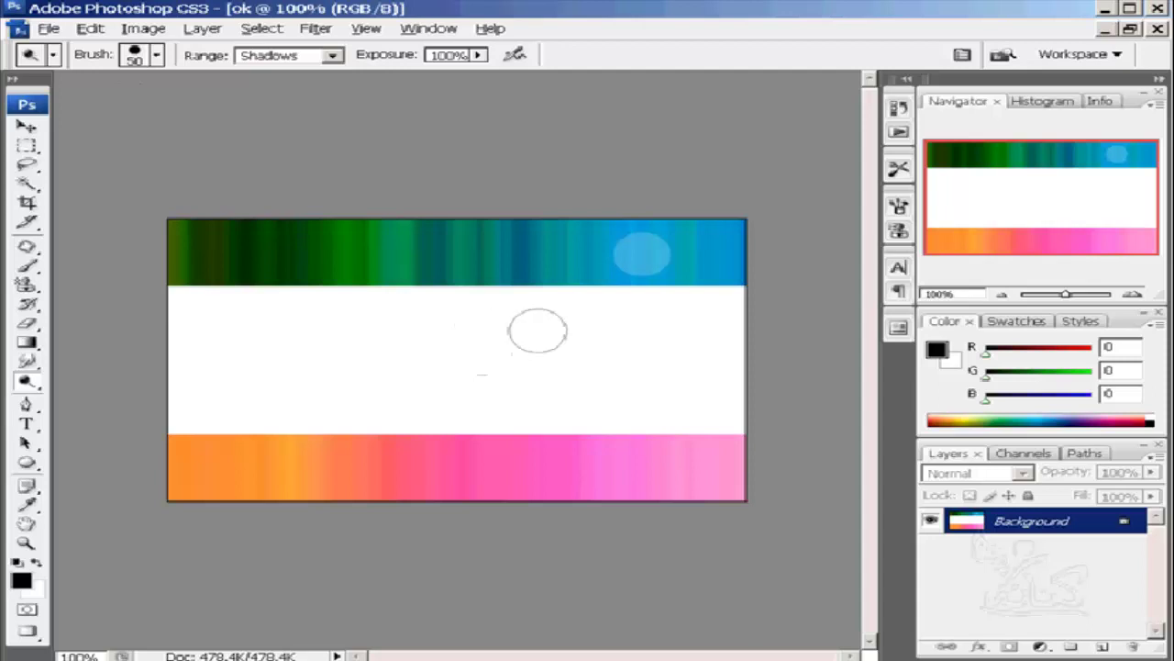
mouse_move(603, 290)
mouse_down()
mouse_move(575, 272)
mouse_move(362, 265)
mouse_move(515, 292)
mouse_move(309, 285)
mouse_up()
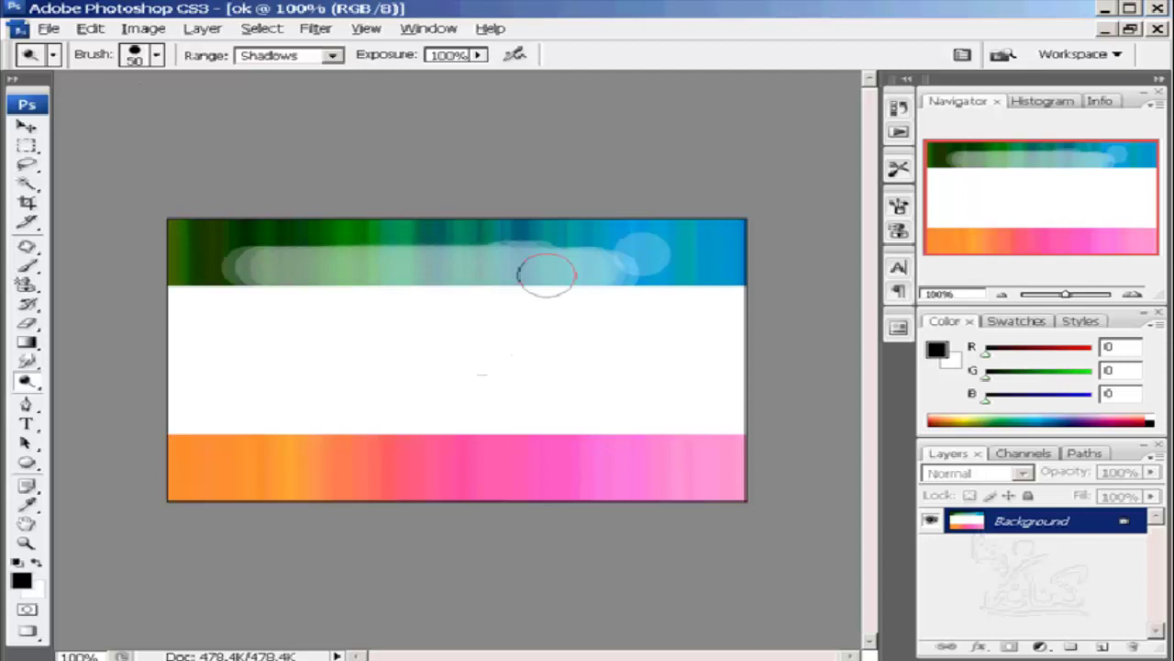
Step: Revert to Snapshot 1, then lightly dodge the blue stripe's right end at 21% exposure
click(899, 108)
click(679, 162)
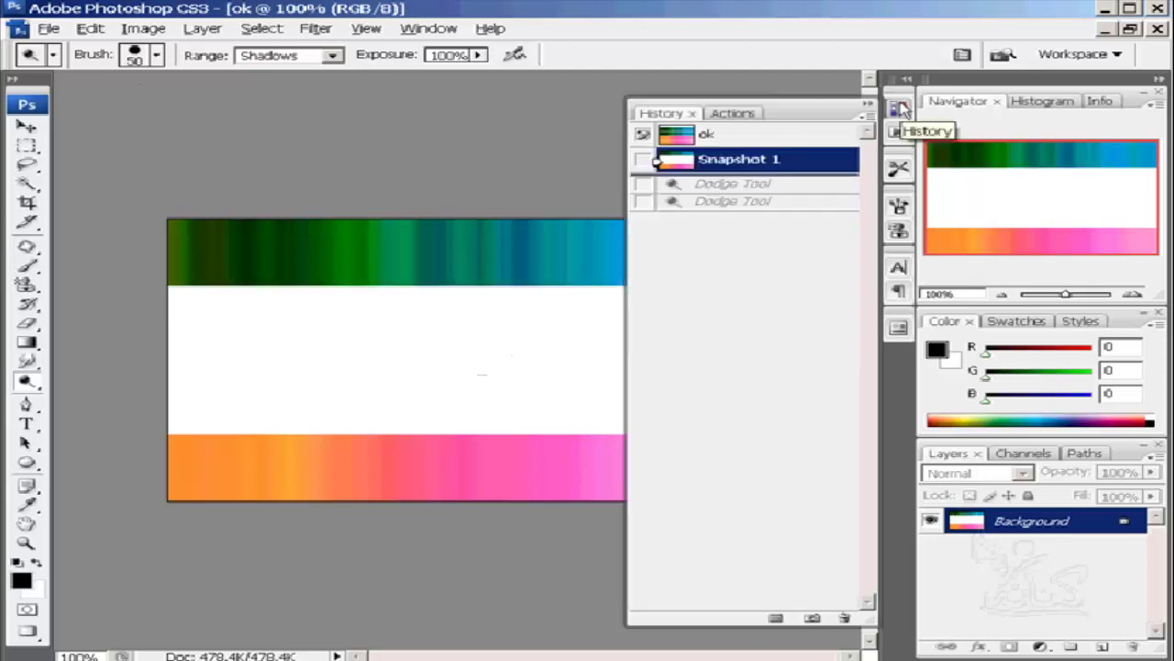
click(899, 108)
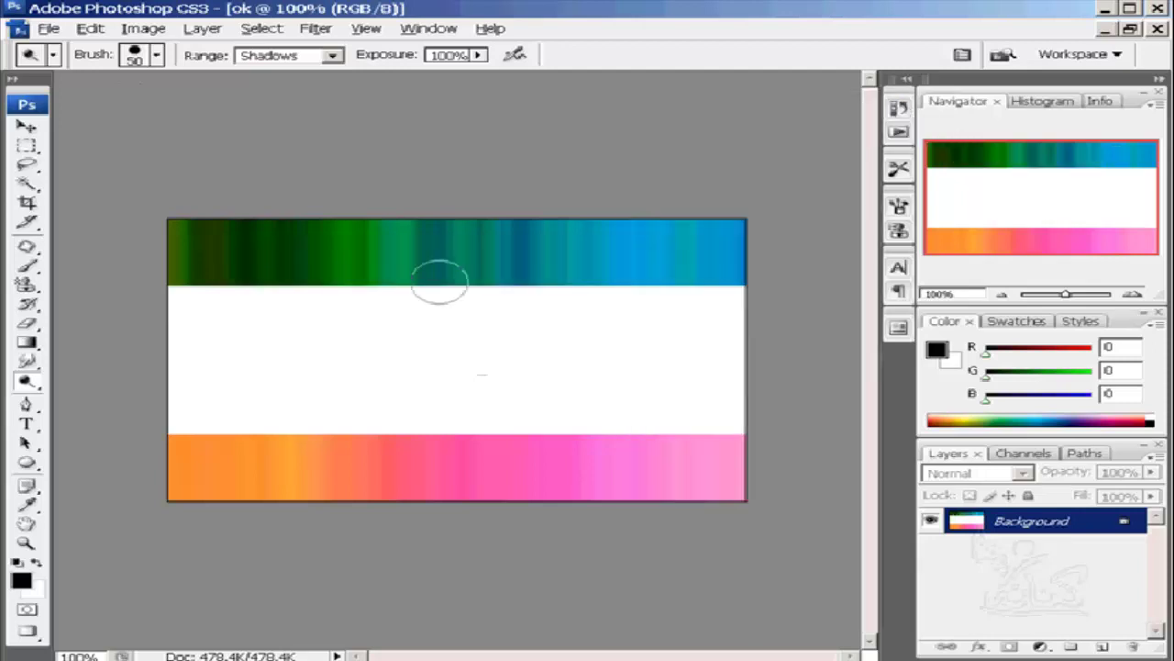
click(477, 57)
click(387, 73)
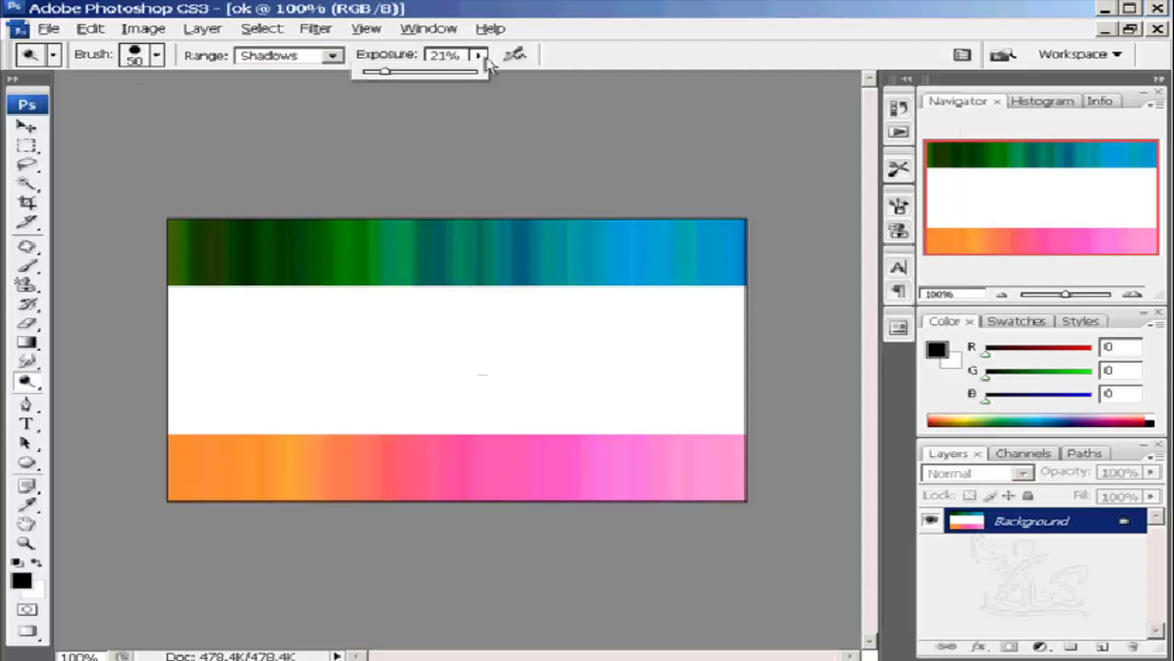
click(708, 275)
mouse_move(707, 275)
mouse_down()
mouse_move(705, 230)
mouse_move(704, 268)
mouse_up()
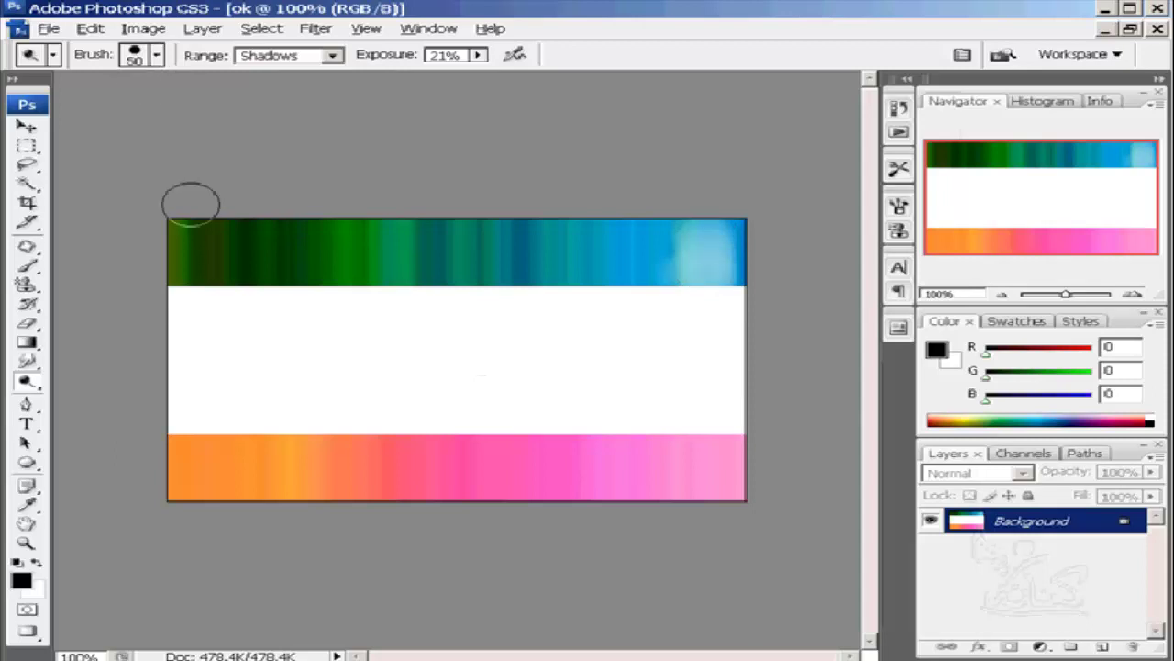
Step: Revert to Snapshot 1 again and restore dodge exposure to 100%
click(902, 112)
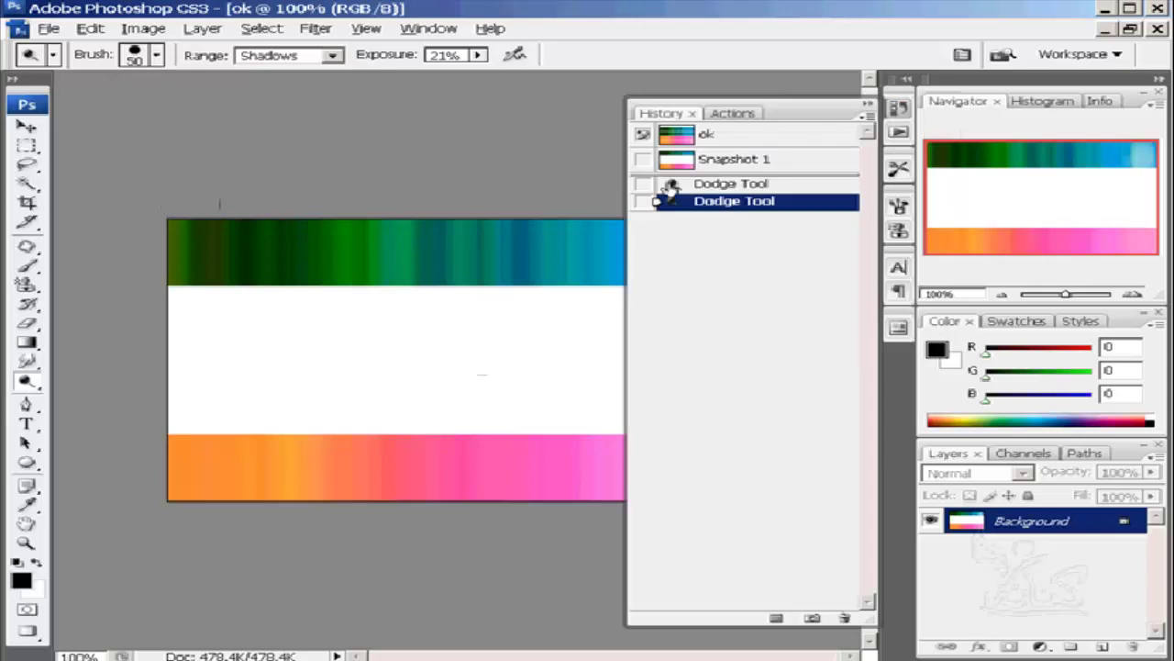
click(684, 159)
click(590, 197)
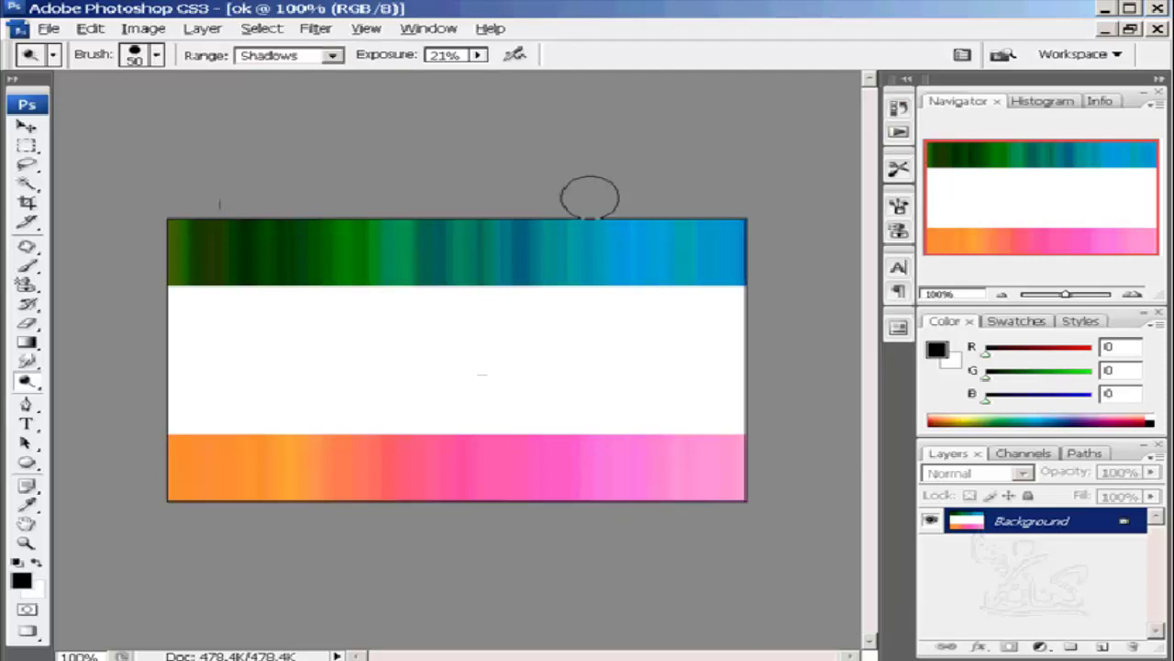
click(477, 54)
drag(477, 72, 571, 72)
key(Return)
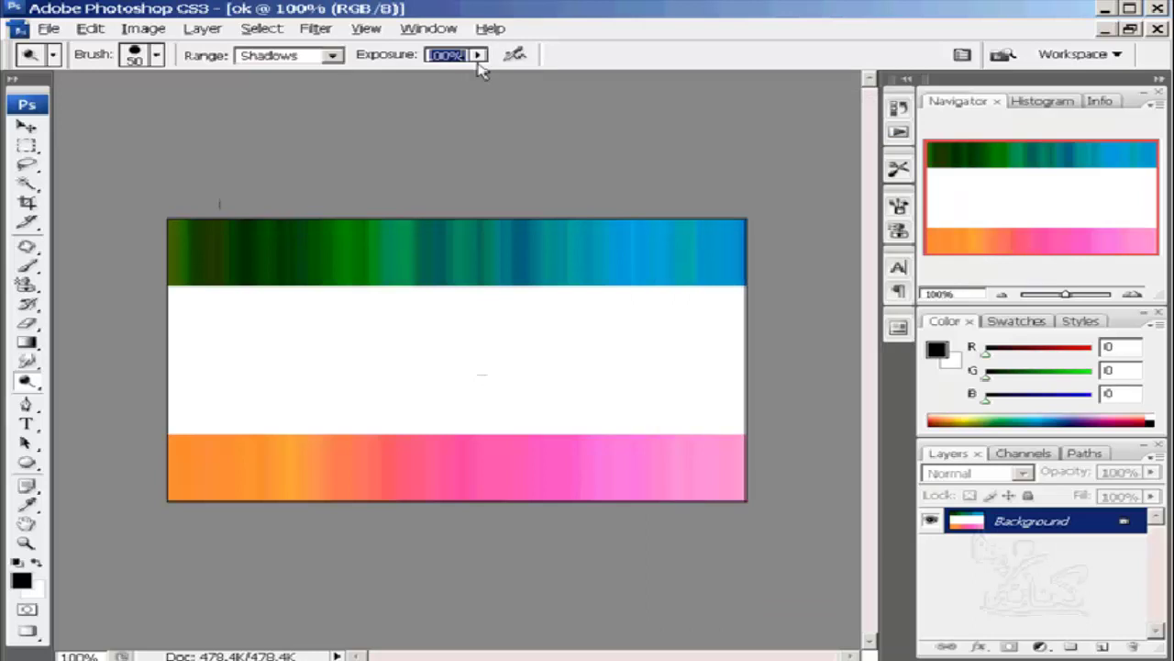
Step: Change the dodge range and lighten a pale circle near the blue stripe's right end
click(332, 57)
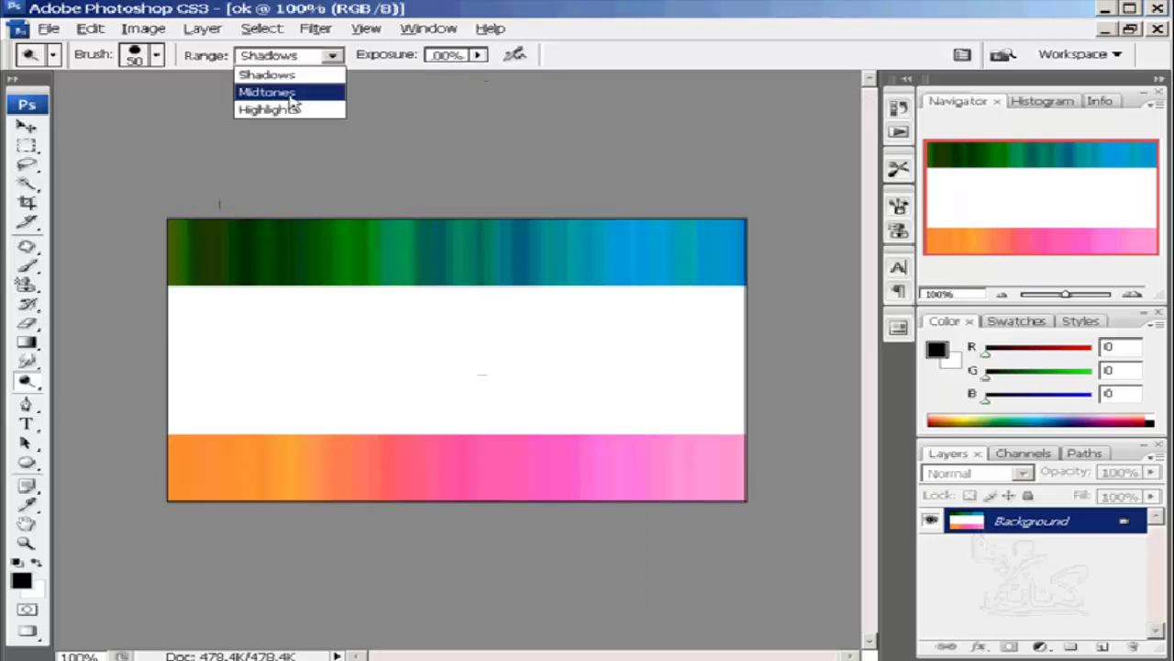
click(292, 93)
scroll(335, 56, up, 1)
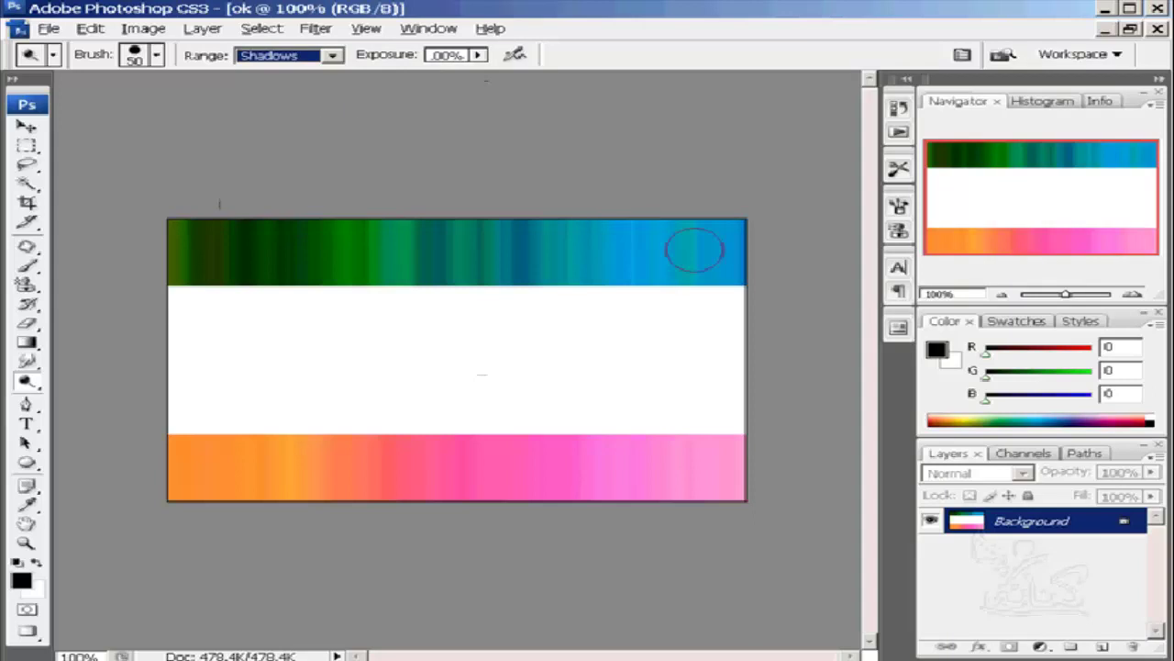
click(695, 249)
Step: With Midtones range, dodge a second circle to its left and lighten the first further
click(332, 55)
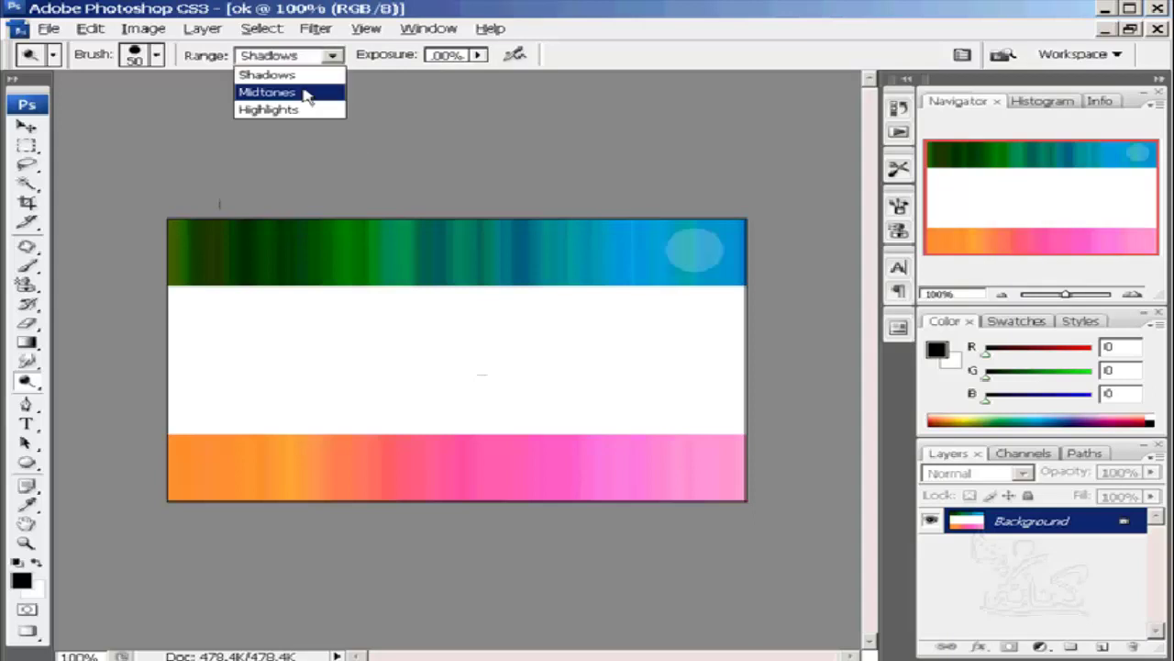
click(307, 93)
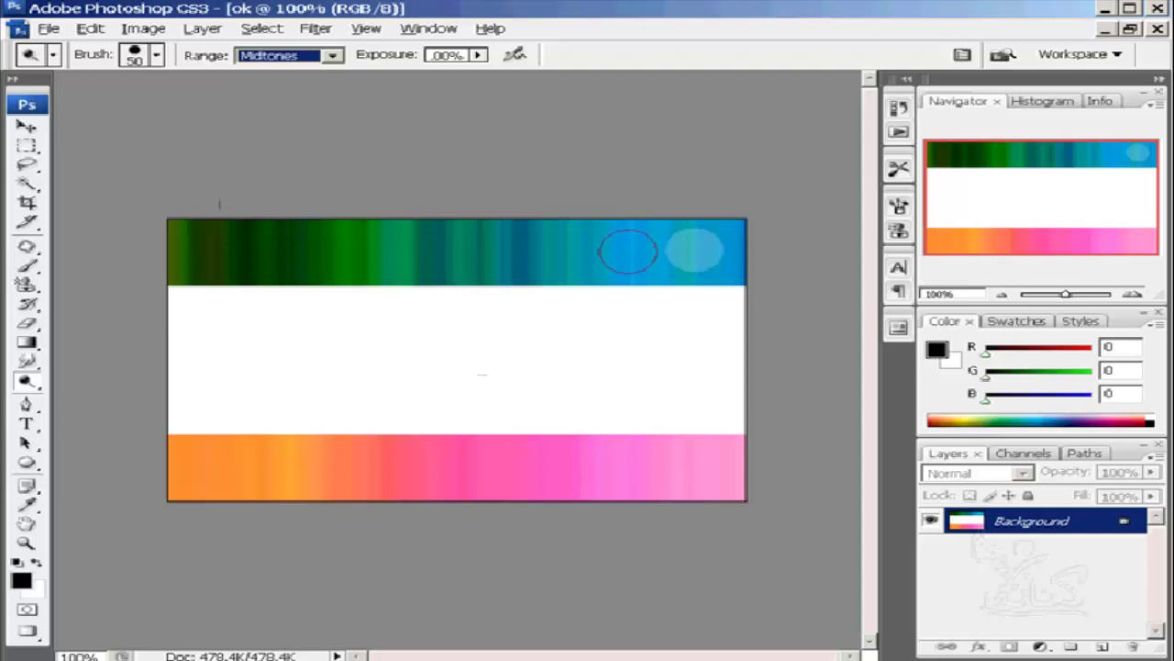
click(628, 251)
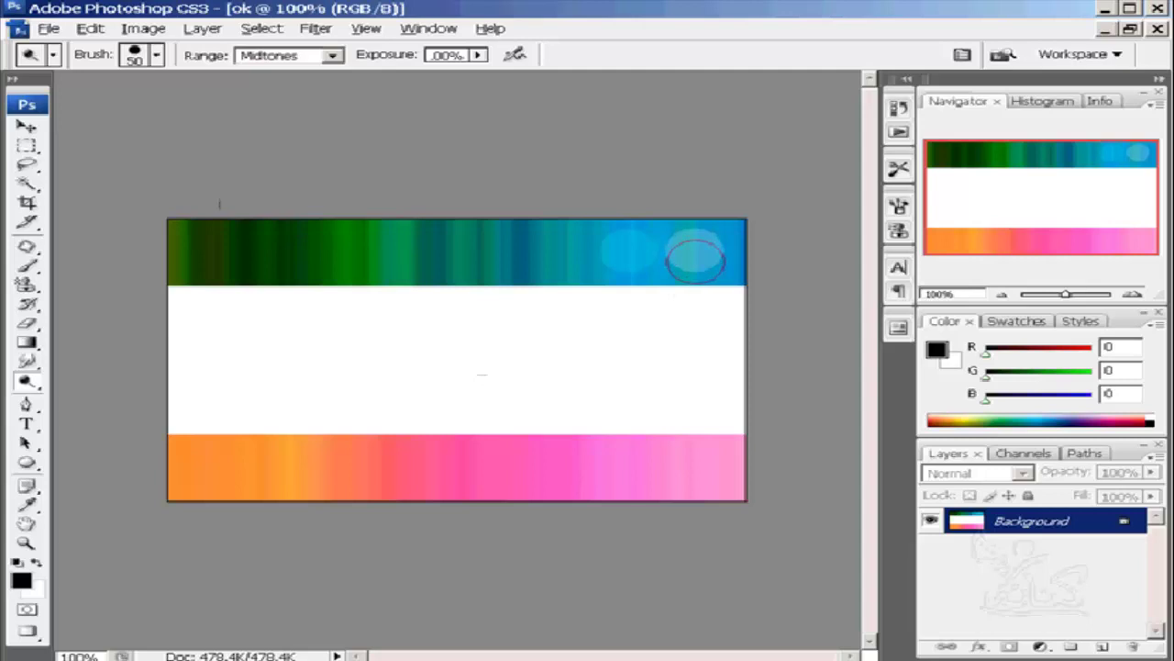
click(696, 261)
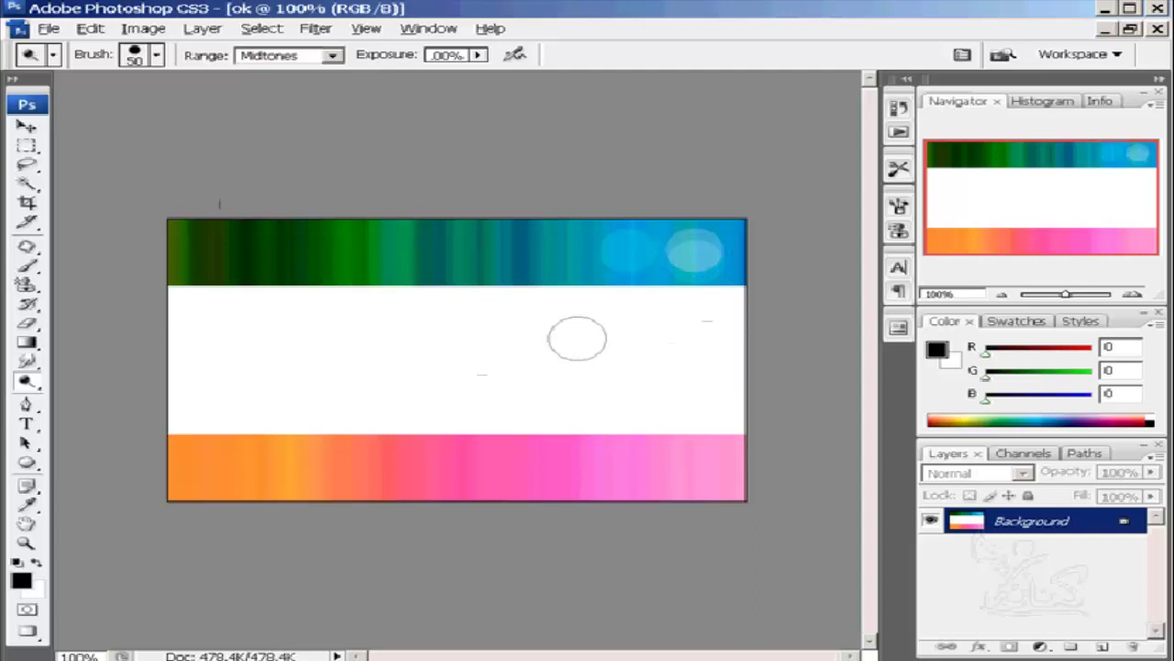
click(334, 57)
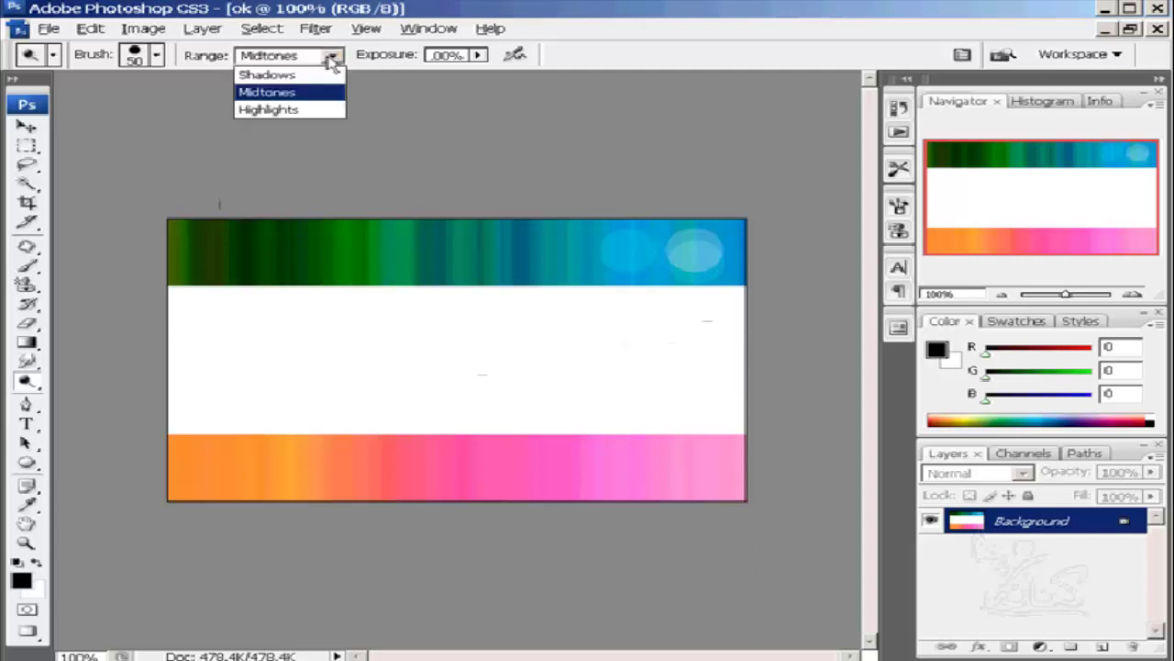
Step: Dodge a third pale circle left of the other two using the Highlights range
click(290, 112)
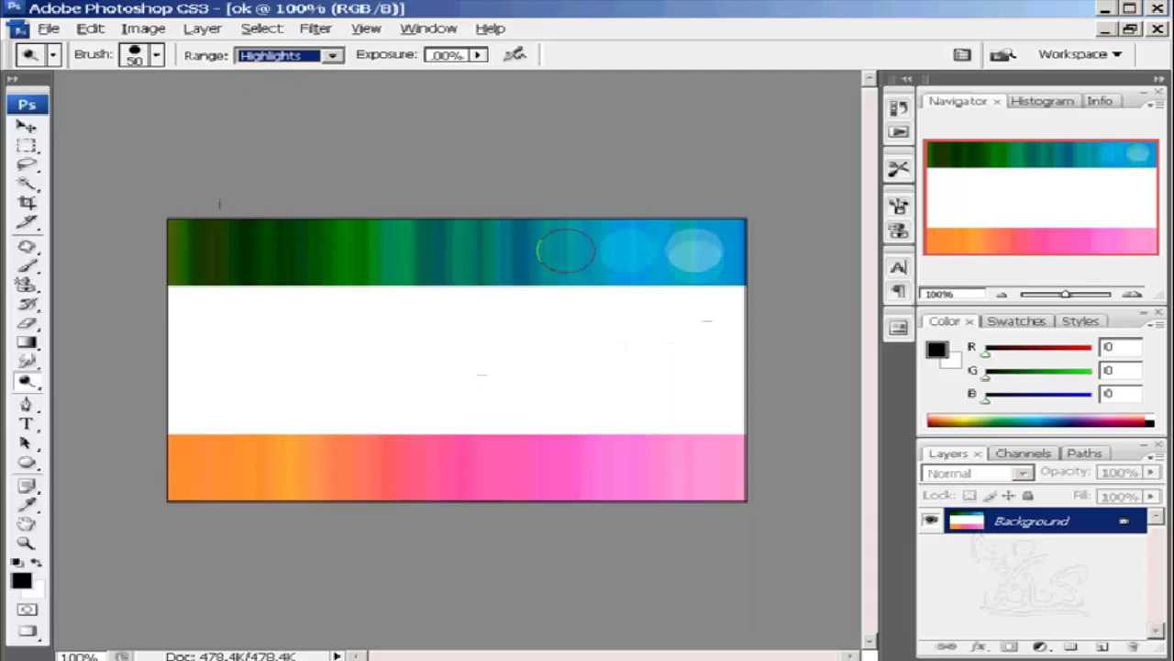
click(566, 250)
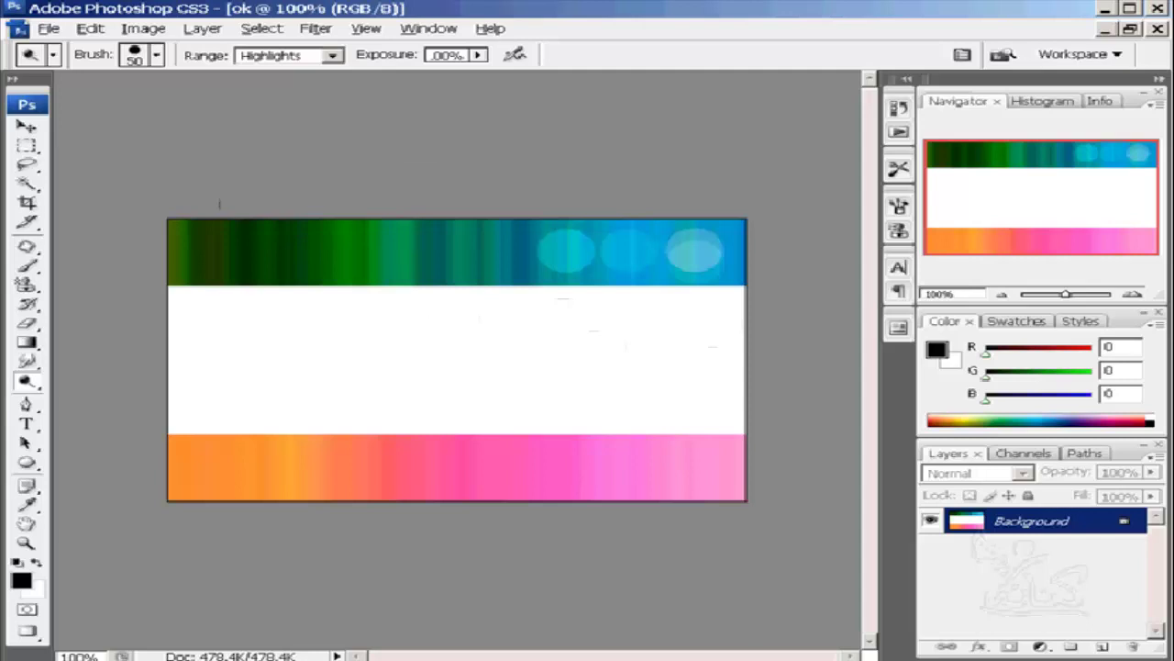
right_click(27, 383)
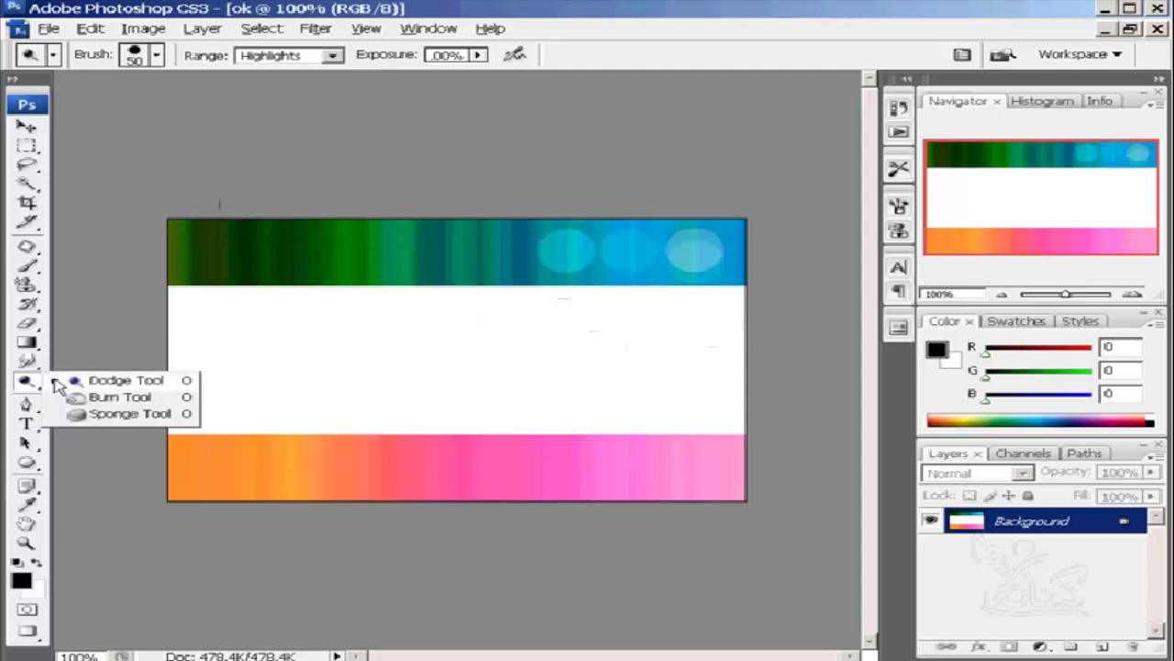
Step: Switch to the Burn tool and darken a circle left of the pale ones
click(152, 397)
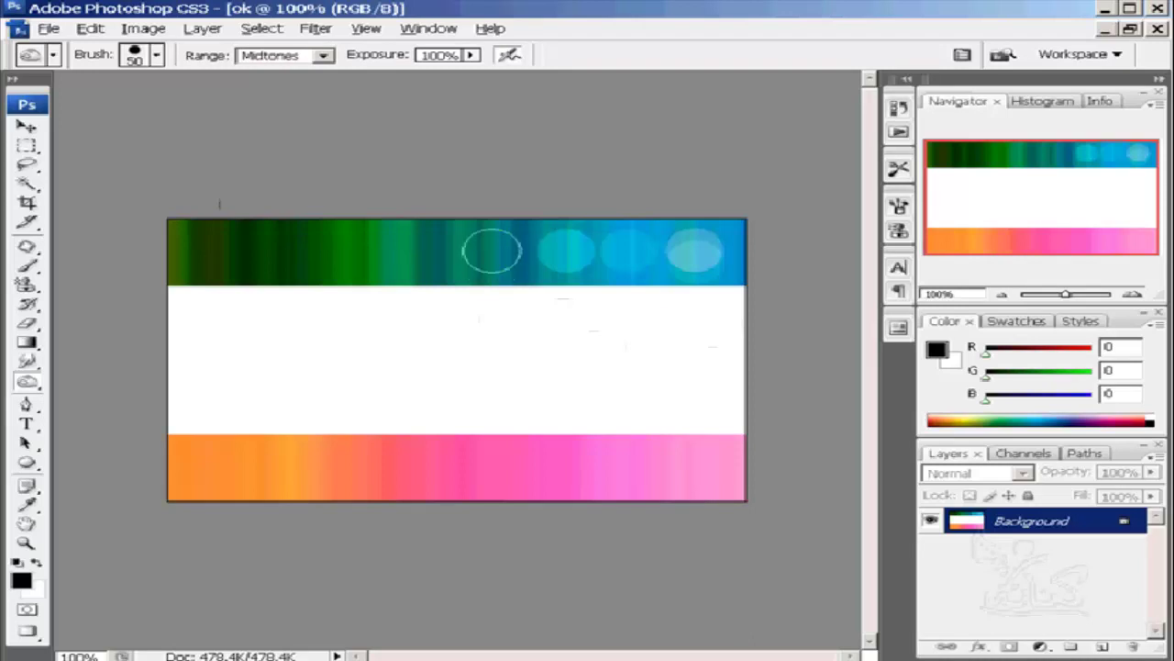
click(492, 252)
click(492, 251)
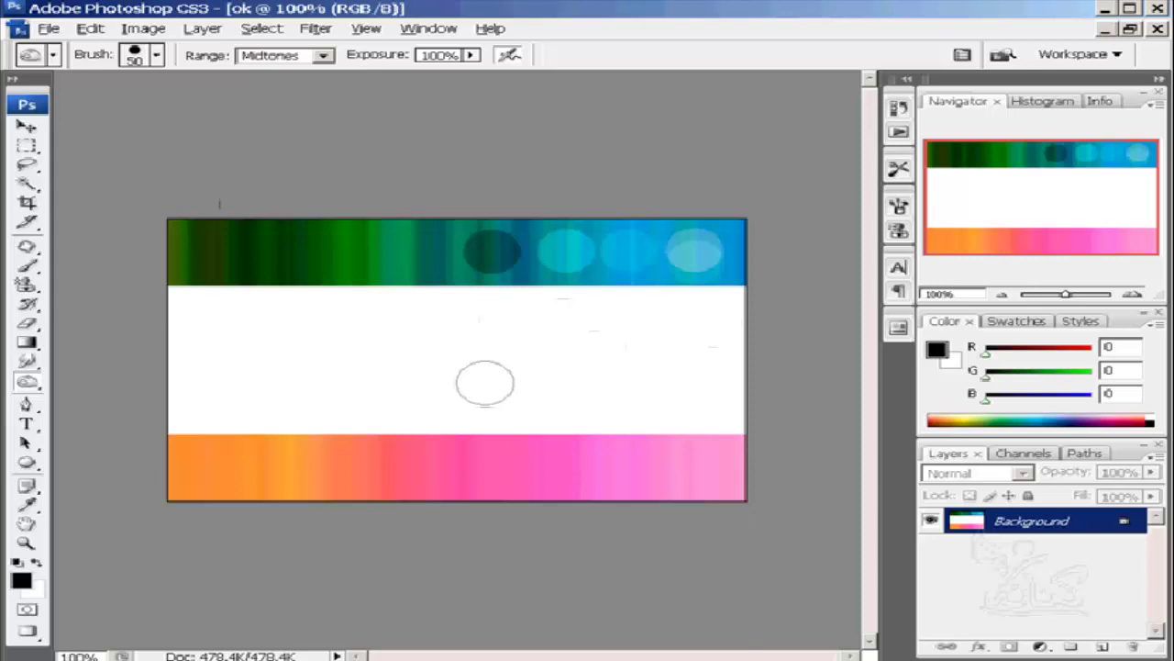
Step: Burn two more spots in the green band, one at Shadows range and one at Highlights
click(323, 56)
click(312, 75)
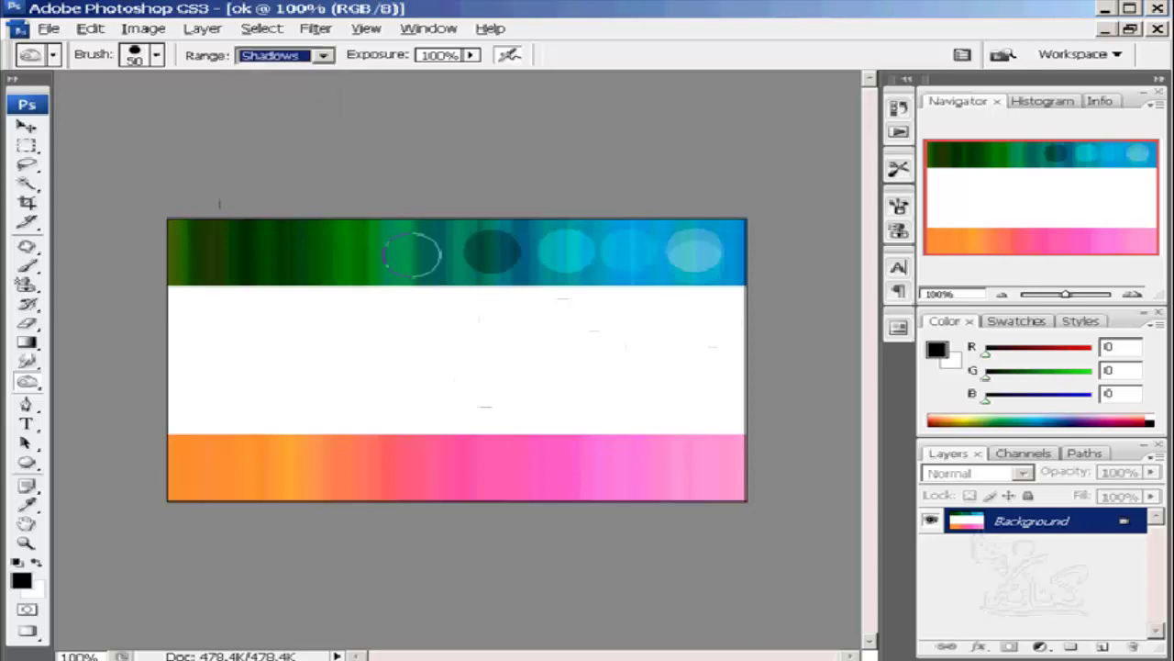
click(426, 251)
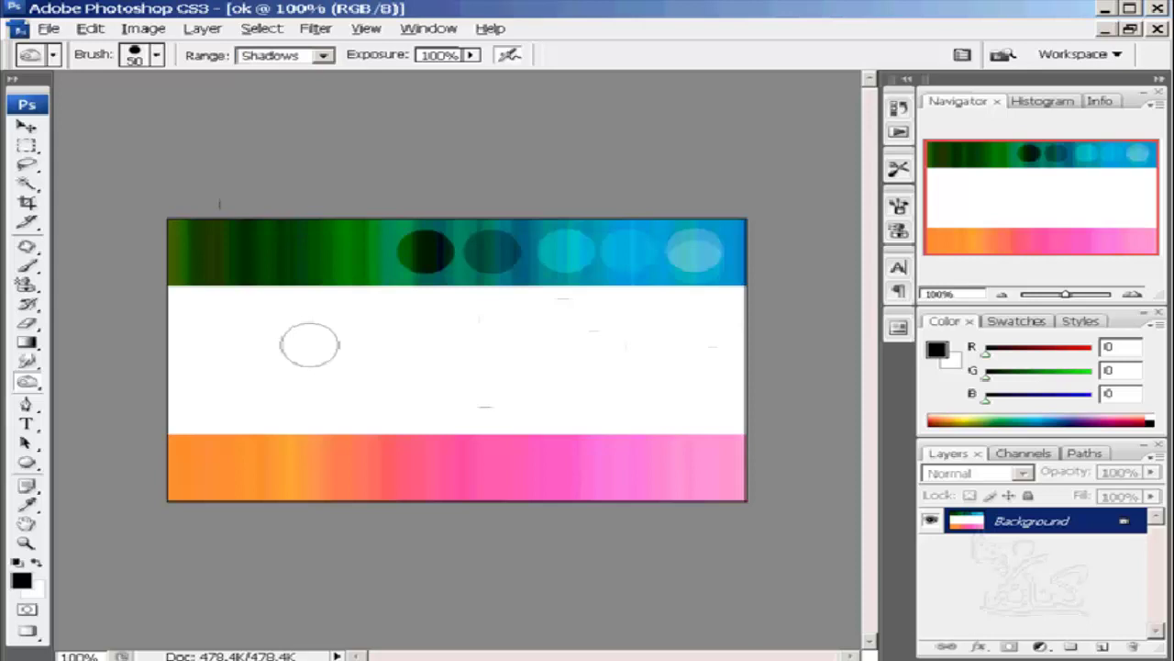
click(315, 57)
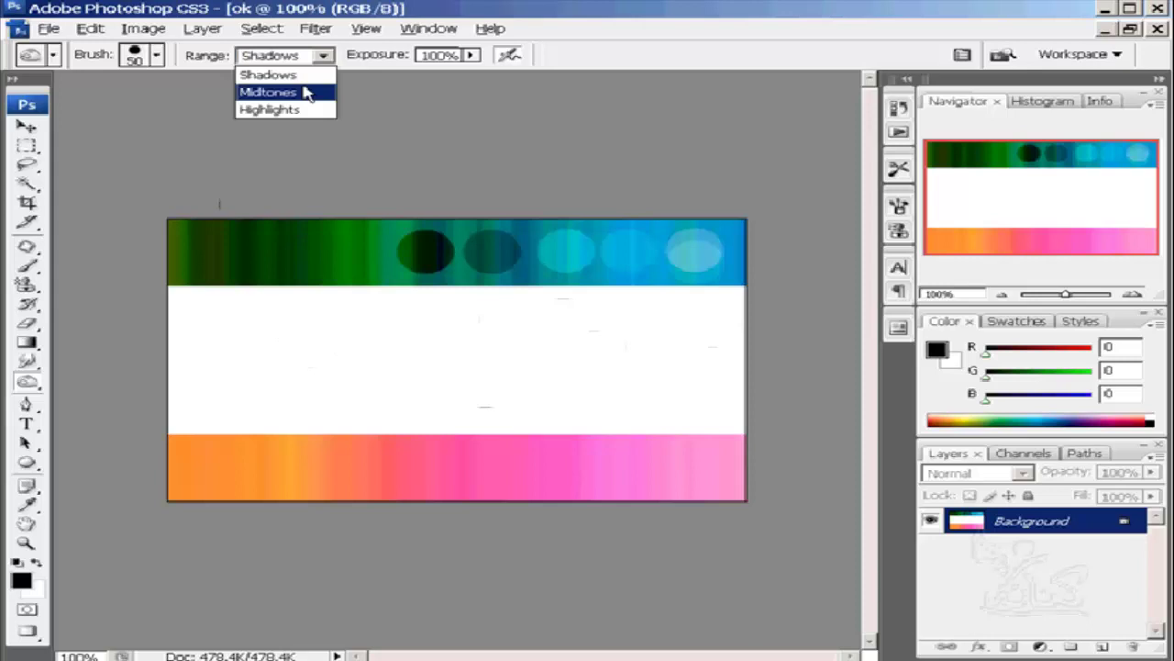
click(271, 110)
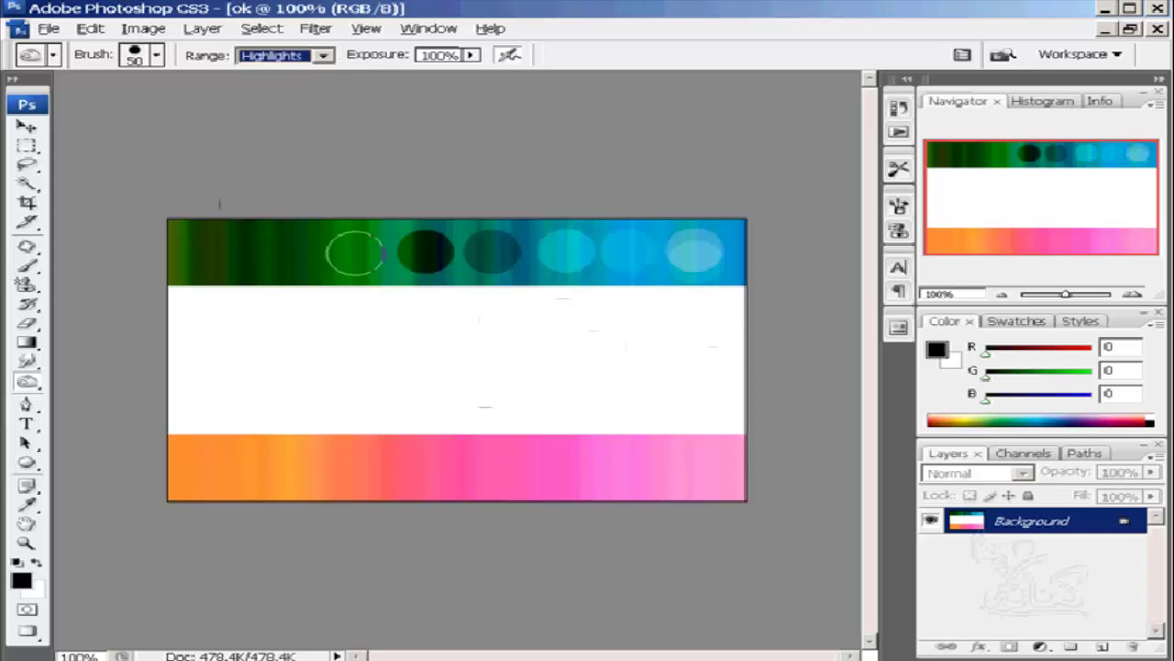
click(354, 253)
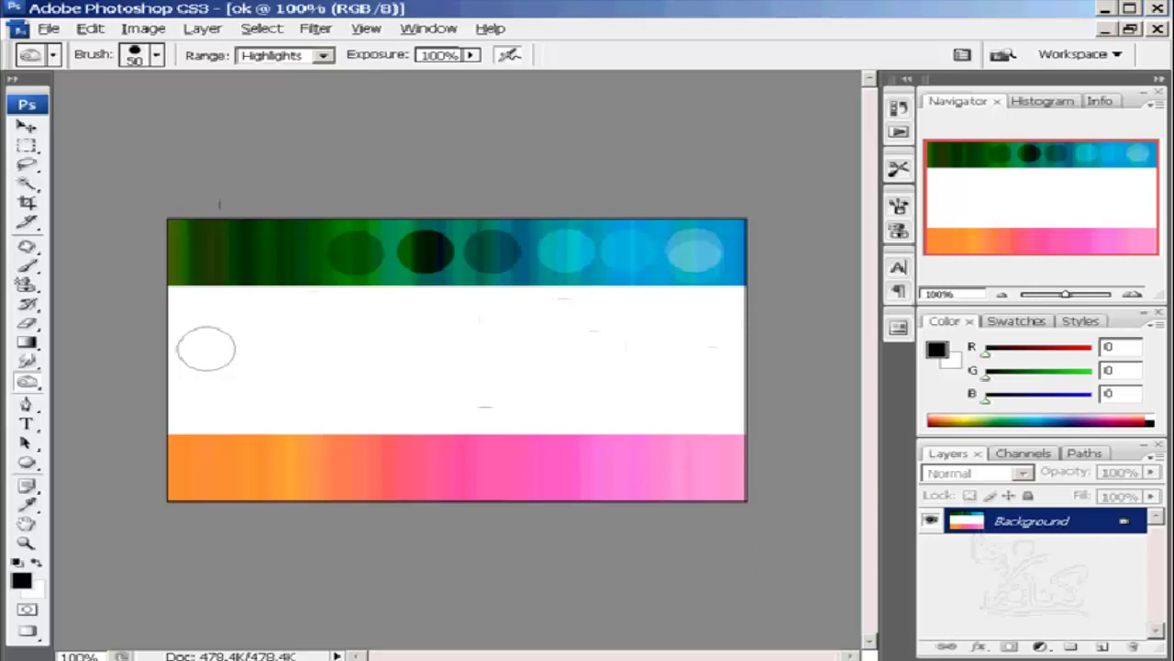
Step: Switch to the Sponge tool and set its flow to 100%
right_click(27, 384)
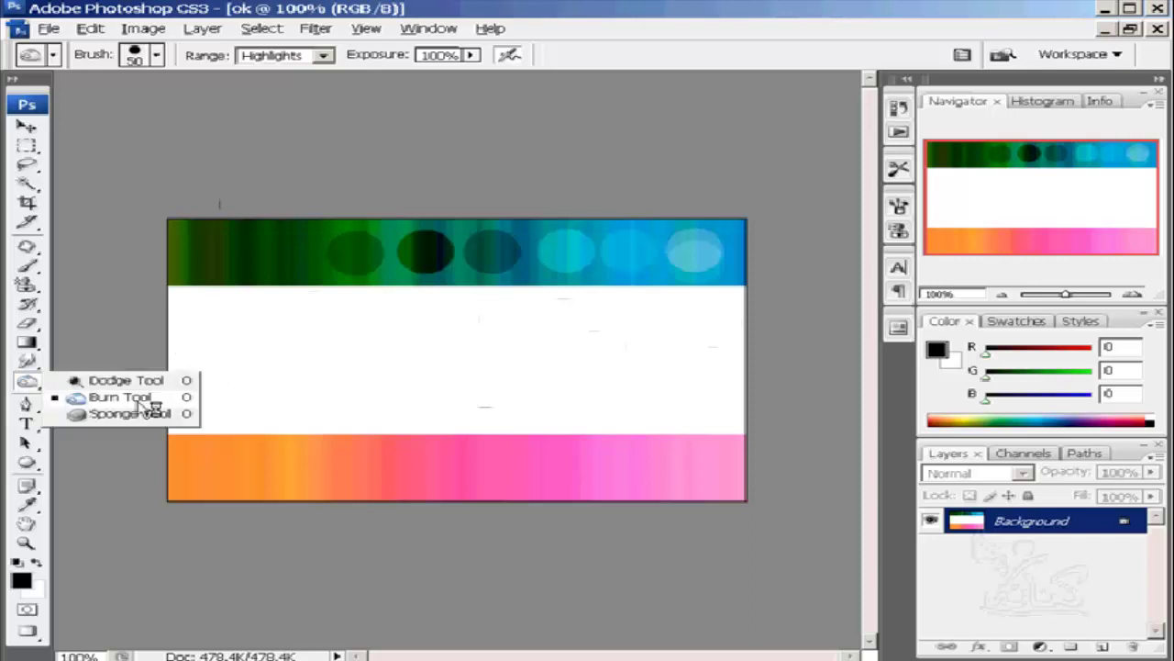
click(138, 413)
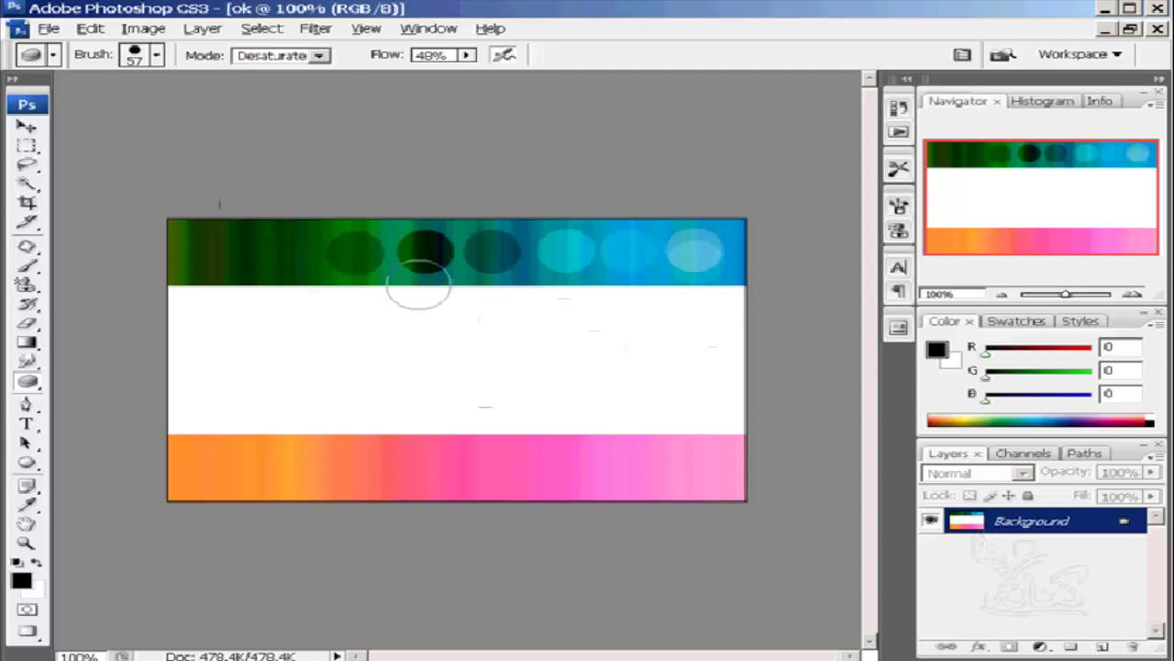
click(466, 55)
key(0)
key(Return)
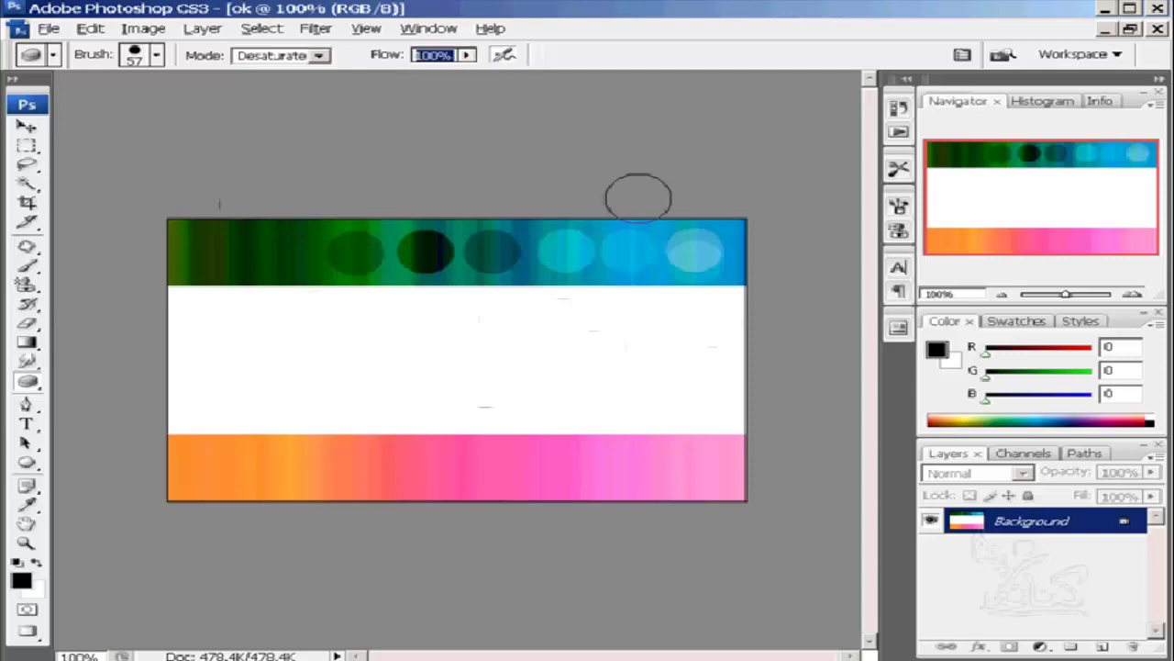
Step: Set the sponge brush master diameter to 50 px
click(157, 57)
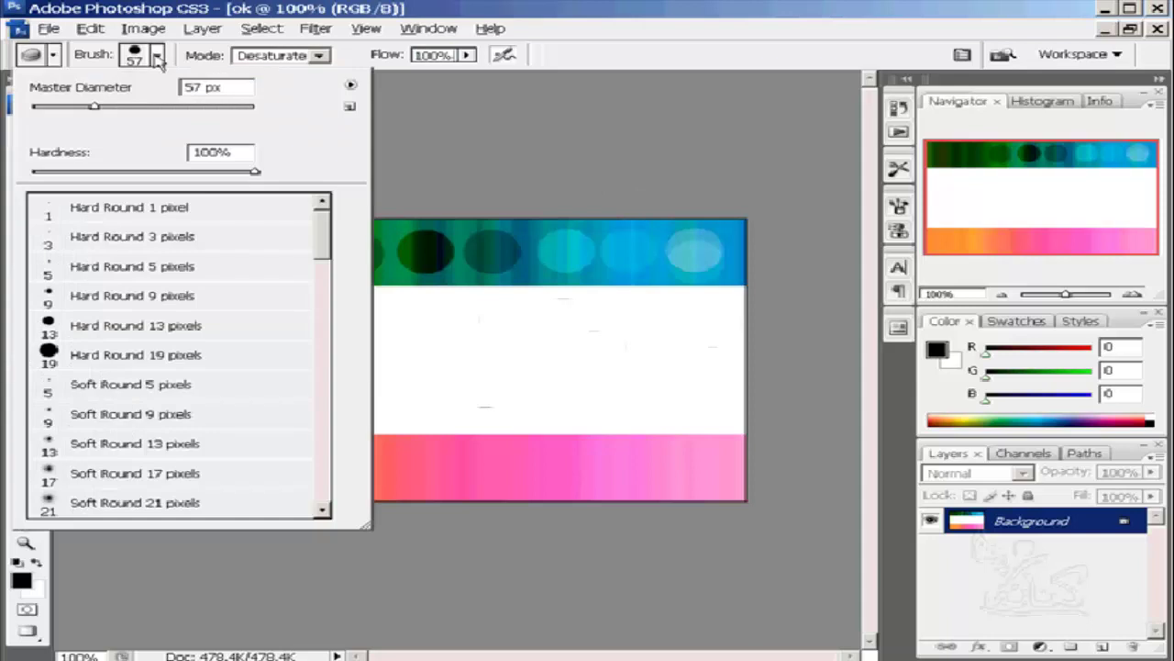
double_click(193, 86)
text(50)
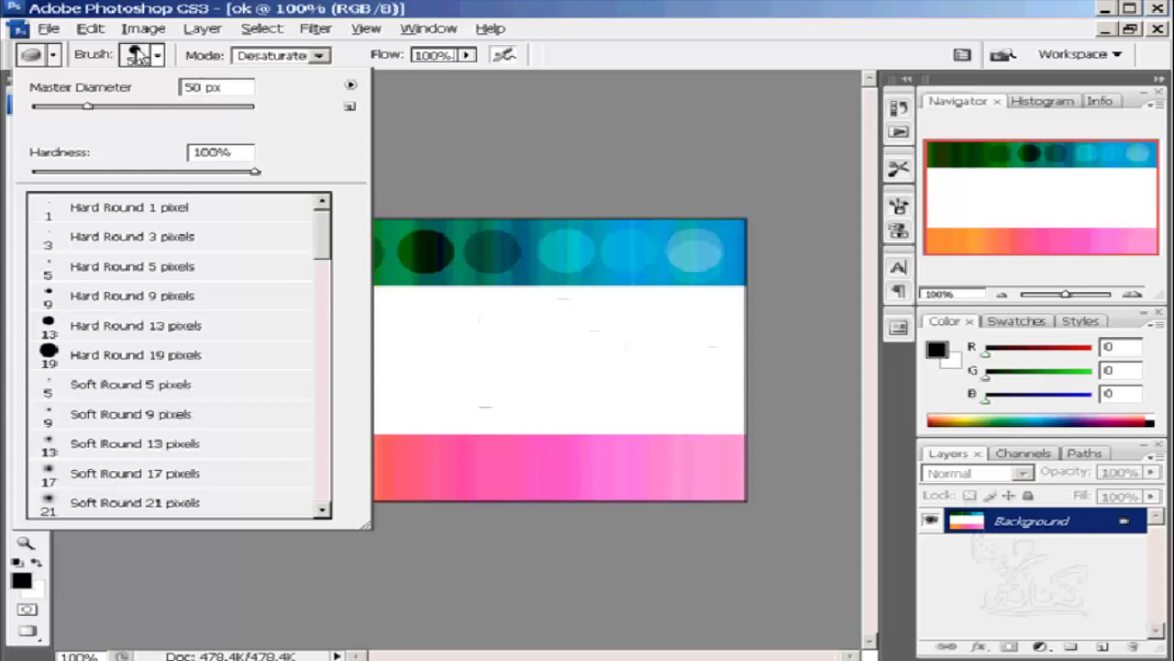
click(138, 55)
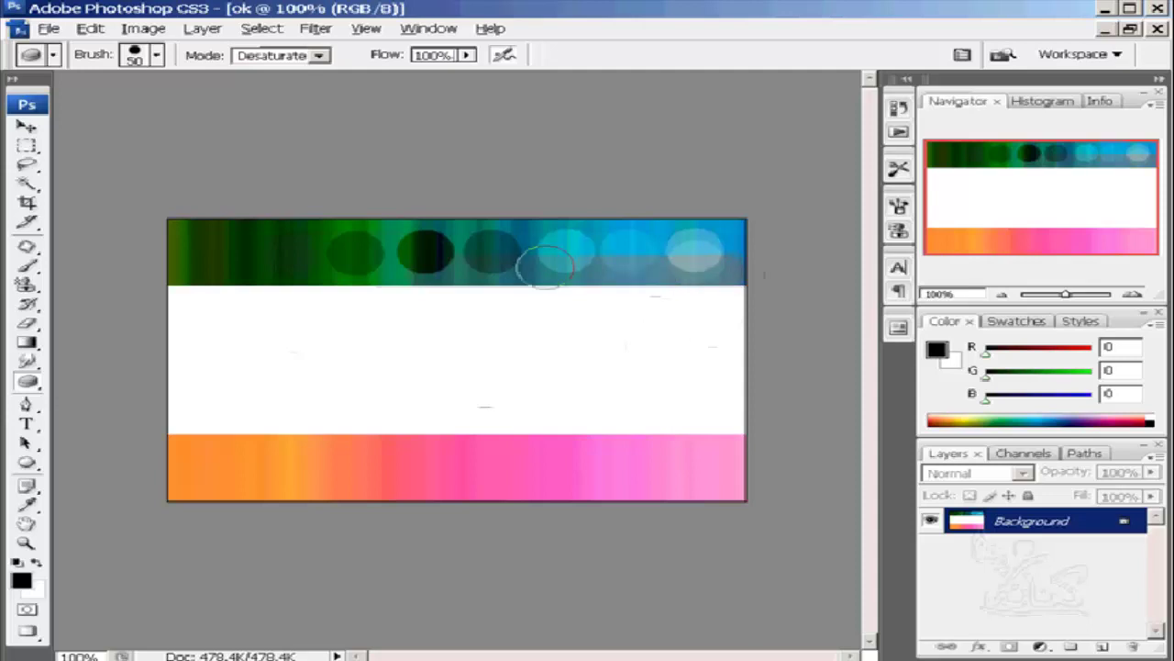
click(320, 57)
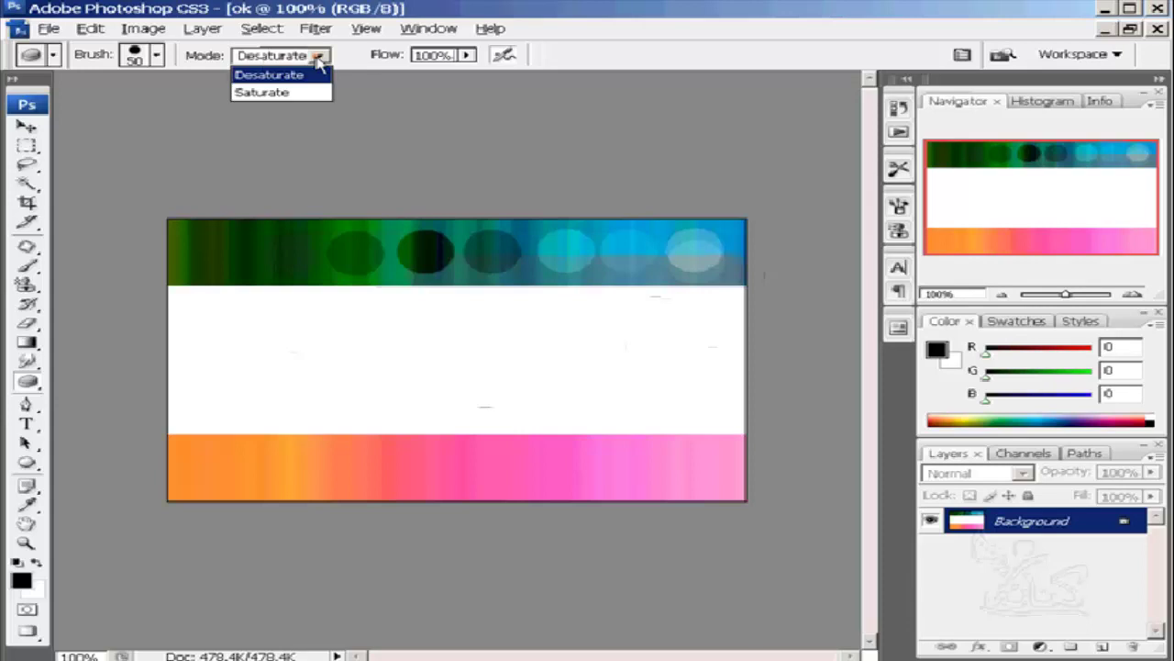
Step: Keep Desaturate mode, toggle airbrush twice, and wash colour out of the pink stripe's right end
click(319, 58)
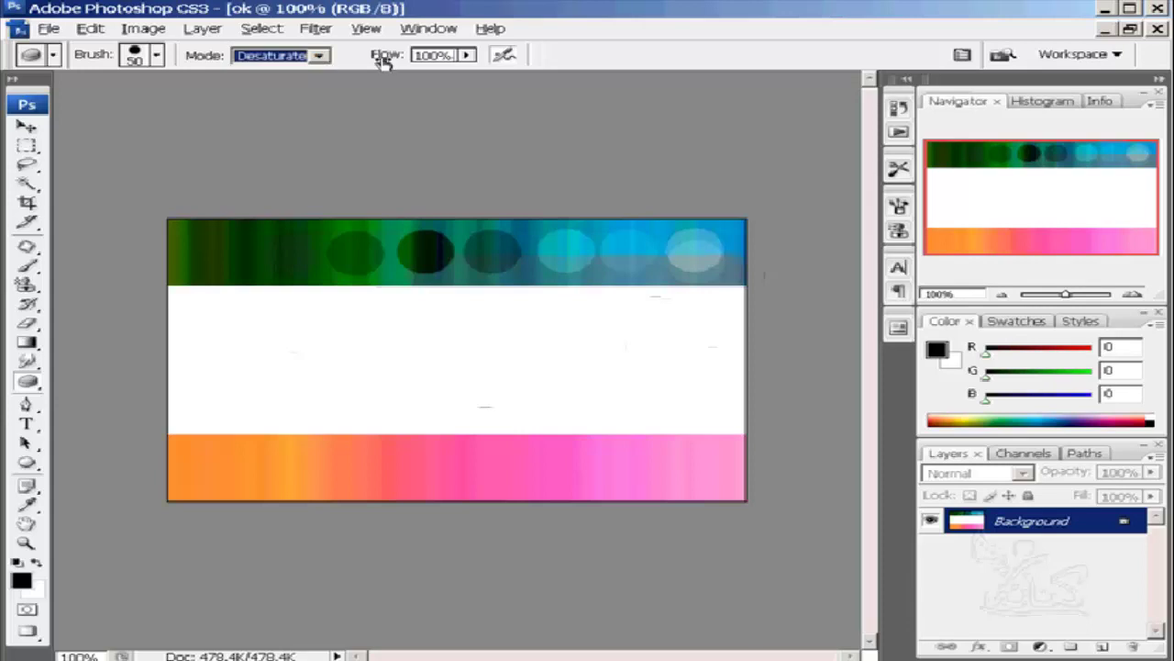
click(504, 61)
click(501, 57)
click(691, 465)
mouse_move(691, 465)
mouse_down()
mouse_move(696, 497)
mouse_move(733, 507)
mouse_move(692, 500)
mouse_move(667, 479)
mouse_move(637, 497)
mouse_move(603, 477)
mouse_move(593, 362)
mouse_up()
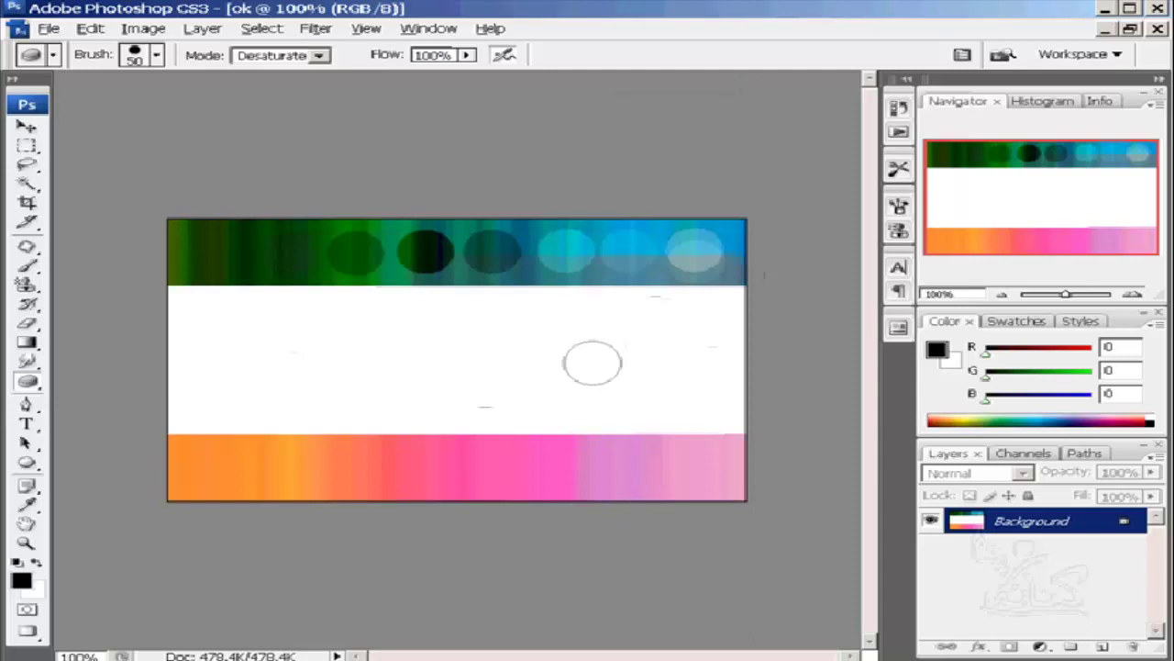
click(321, 56)
Step: Set the sponge to Saturate, boost colour on the pink and cyan bands, then show History
click(267, 94)
mouse_move(551, 443)
mouse_down()
mouse_move(552, 462)
mouse_move(530, 459)
mouse_move(490, 421)
mouse_up()
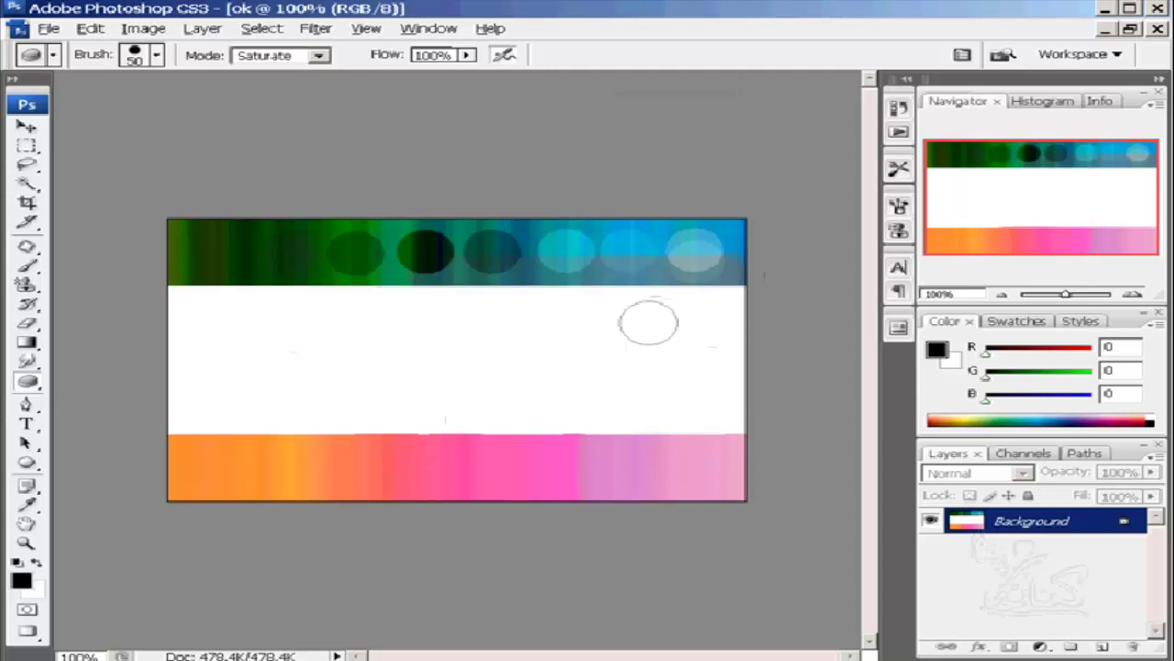
drag(734, 232, 496, 233)
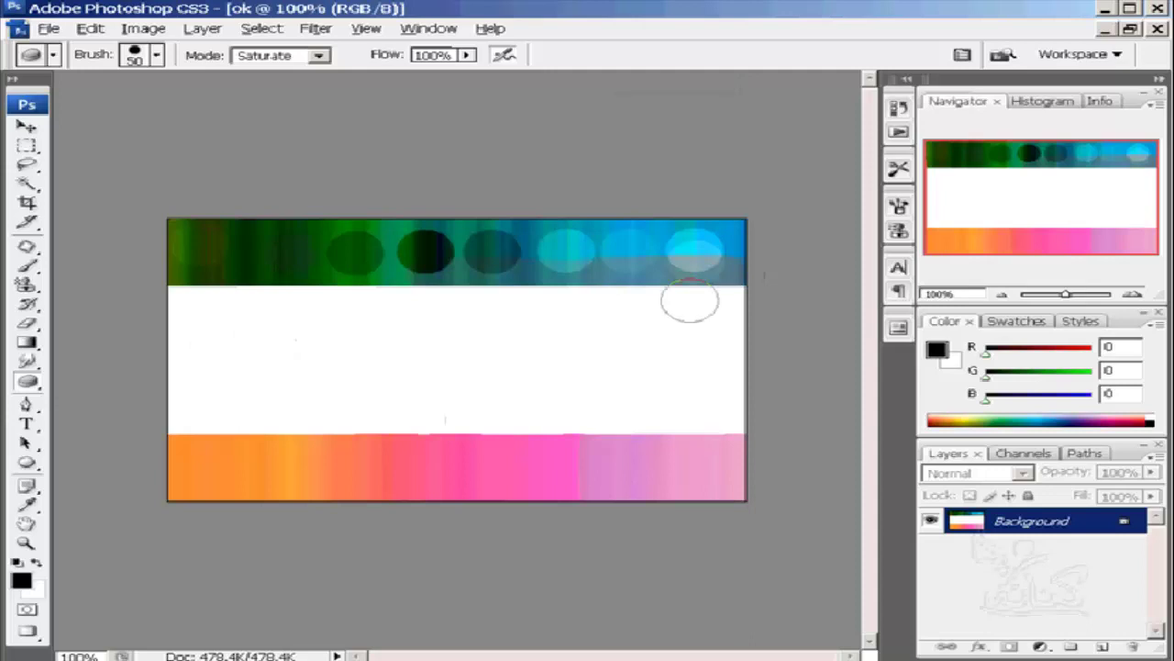
click(899, 112)
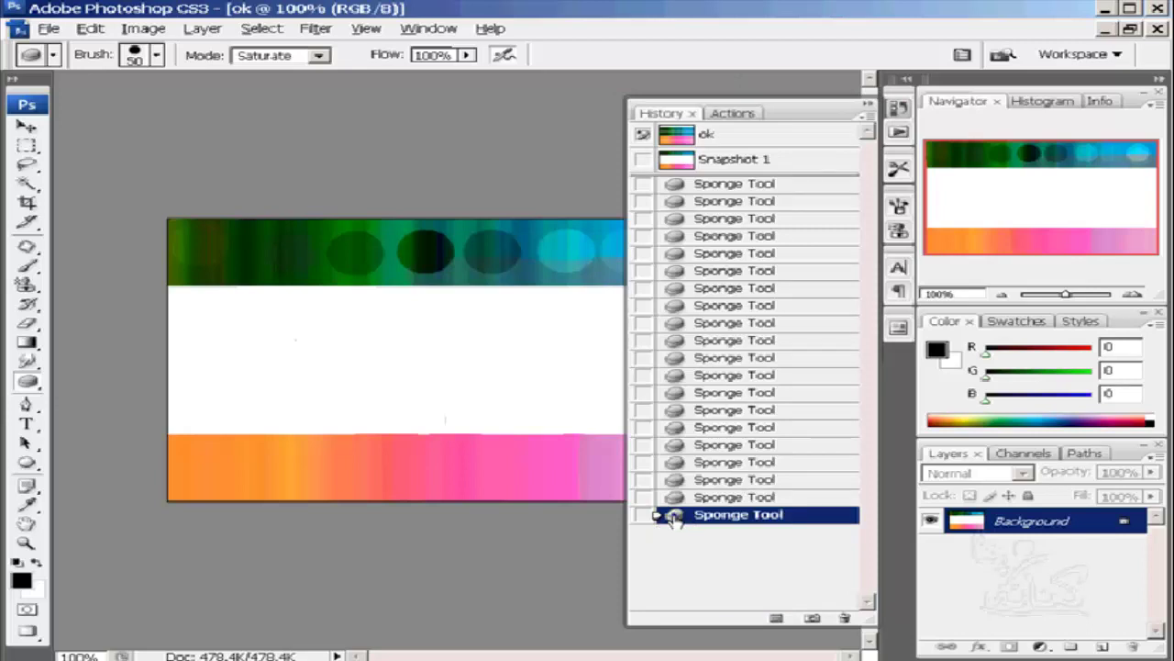
Step: Create Snapshot 2 of the latest history state from the full document
right_click(674, 518)
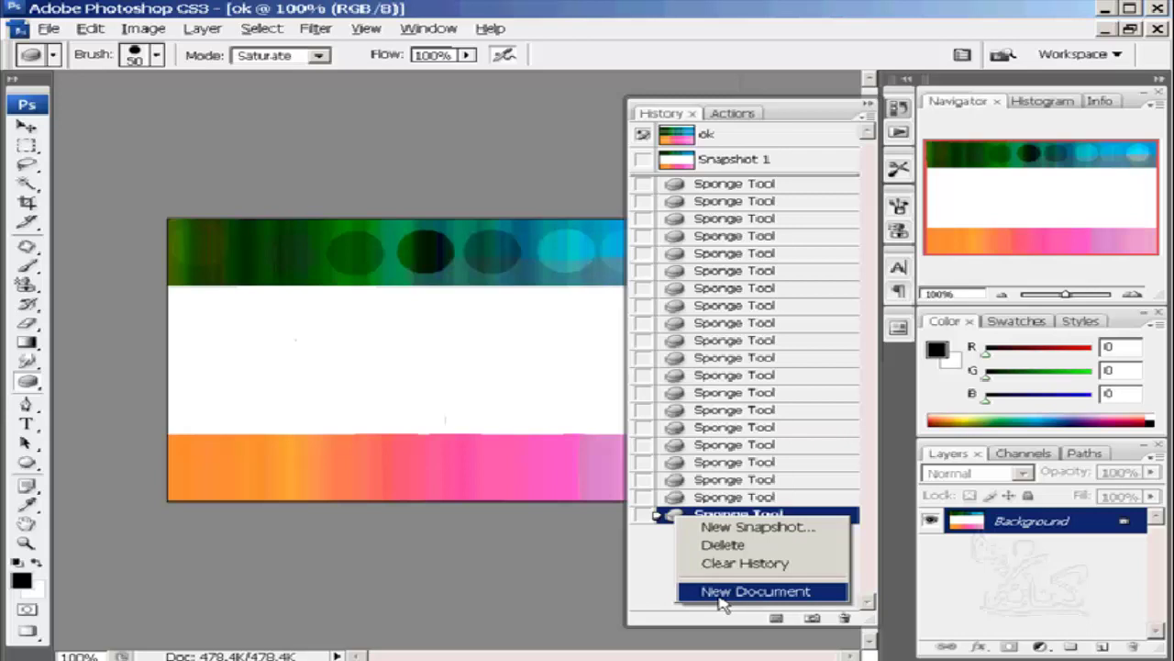
click(739, 530)
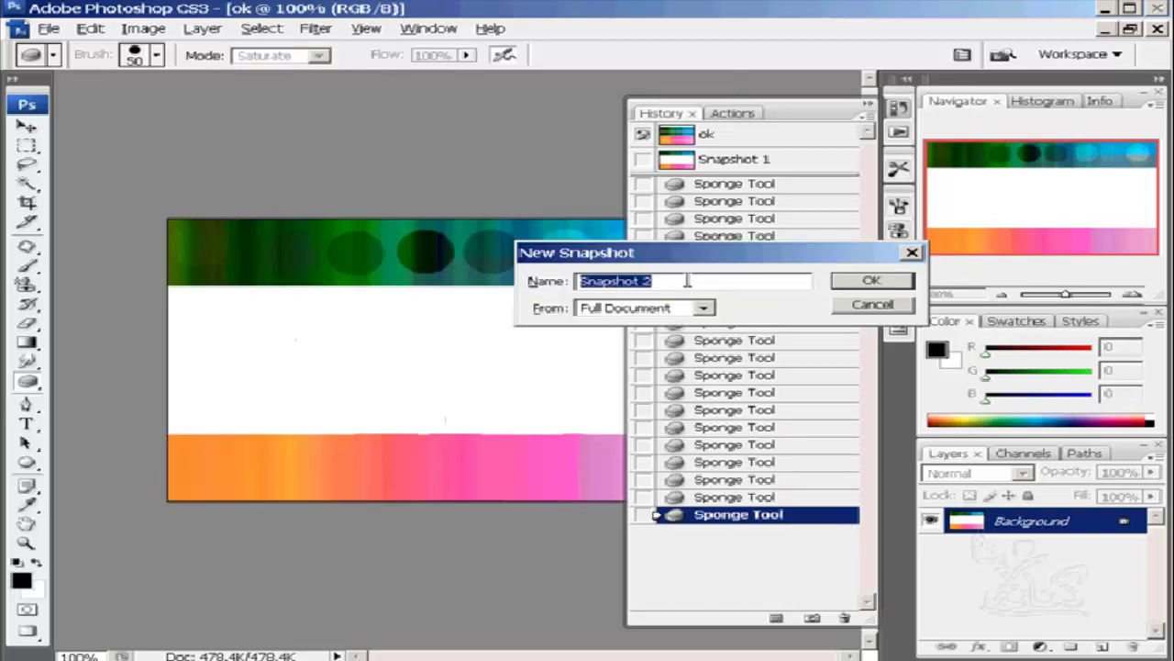
click(704, 310)
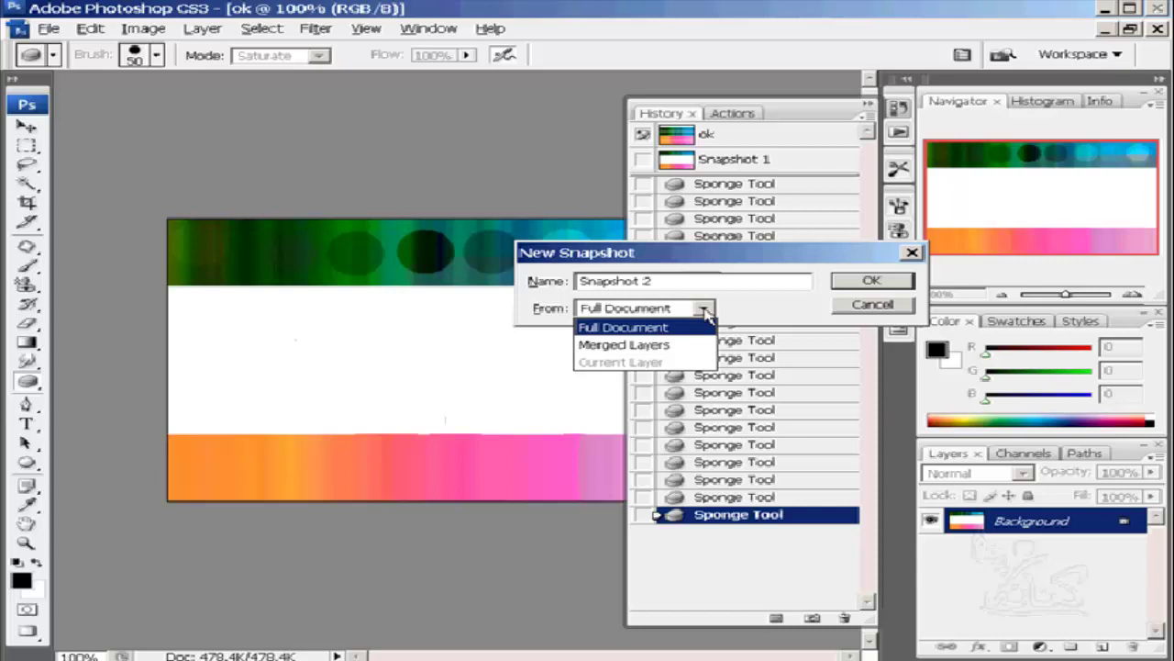
click(705, 313)
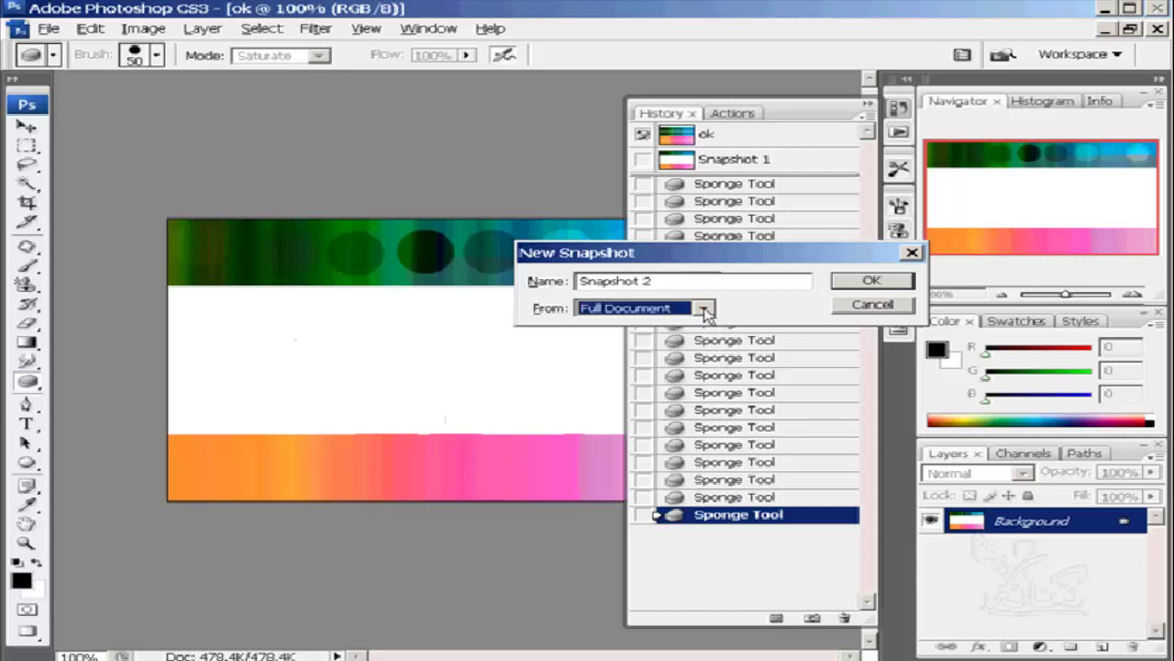
click(871, 282)
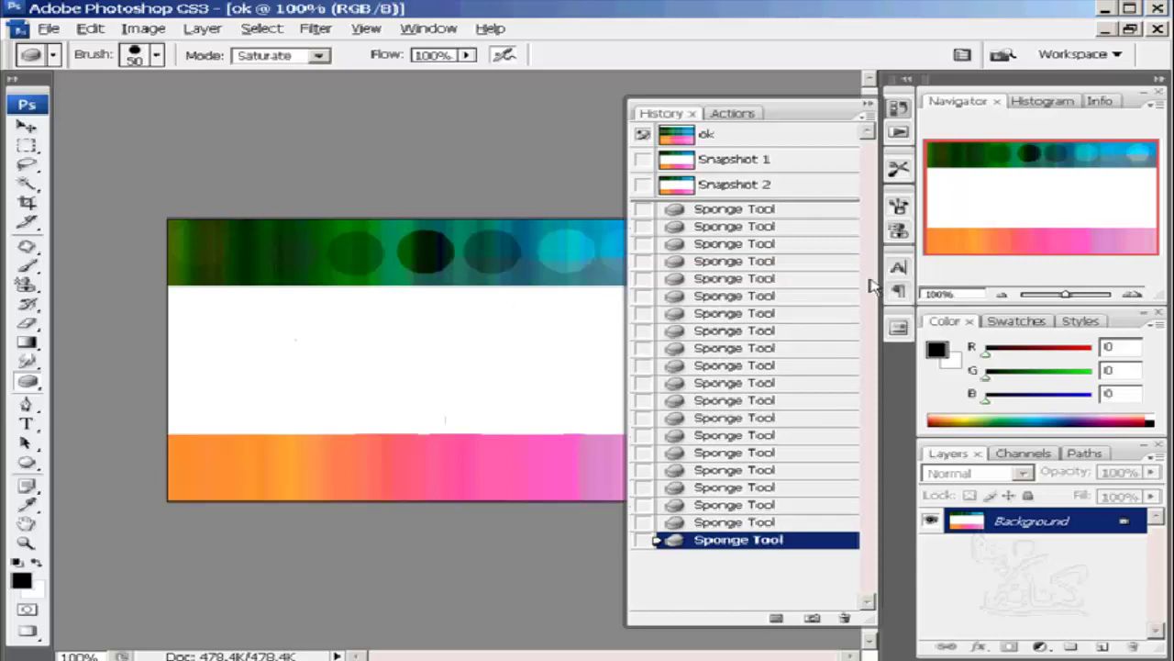
Step: Compare Snapshot 2 and Snapshot 1, revert to the 'ok' snapshot, and collapse History
click(679, 189)
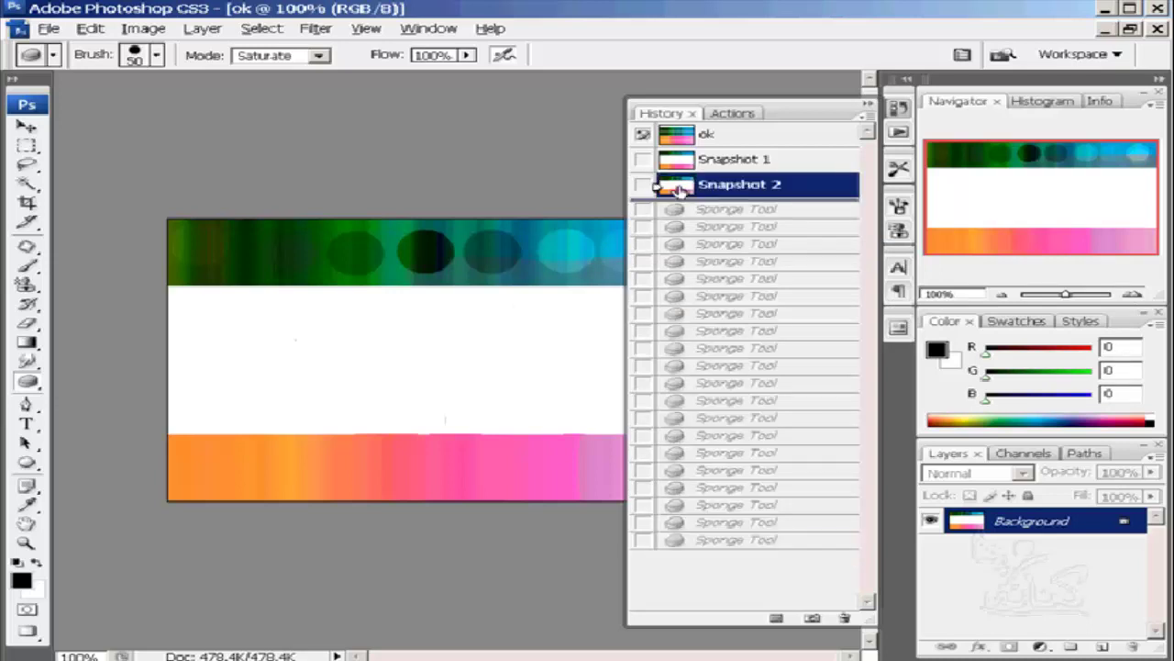
click(679, 163)
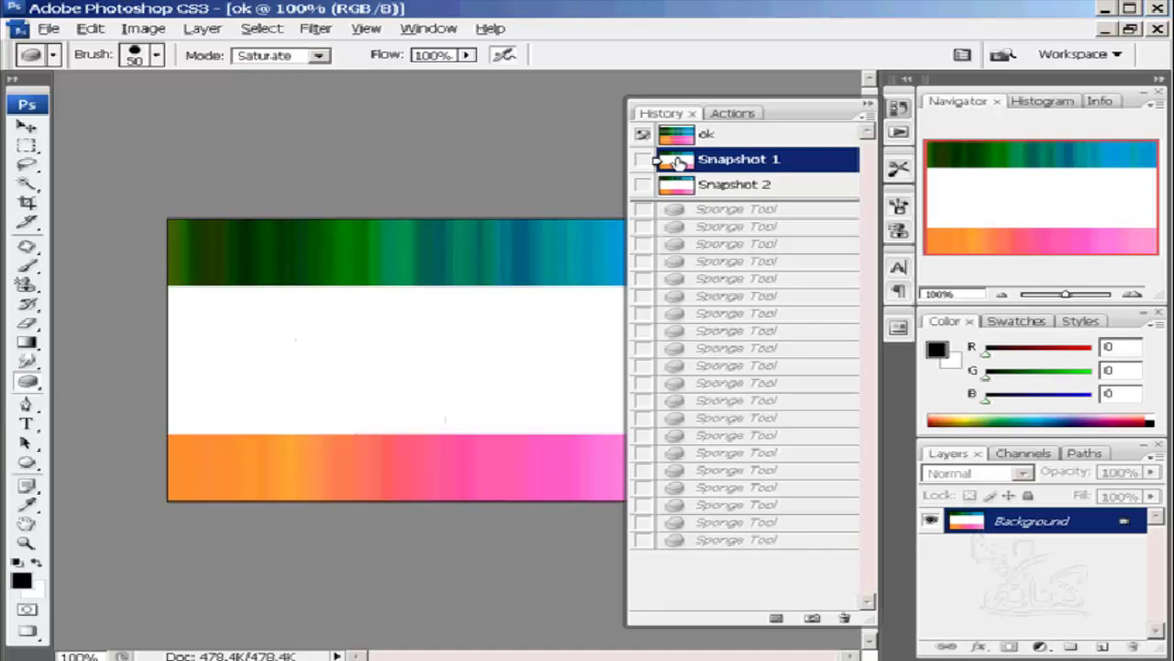
click(679, 136)
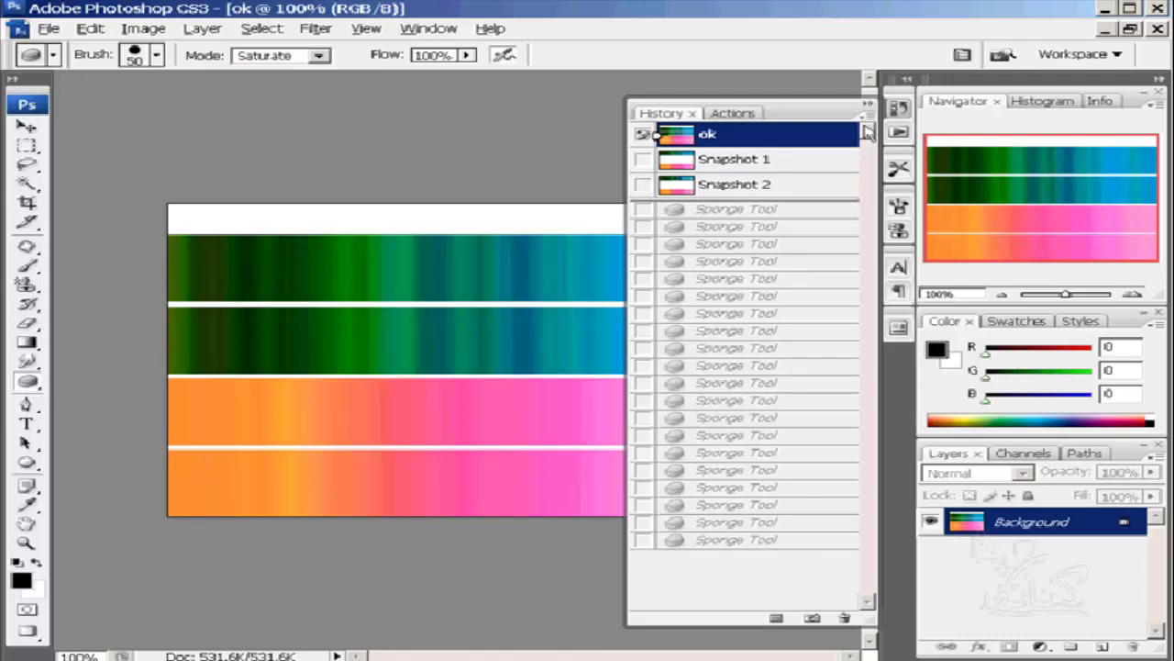
click(901, 110)
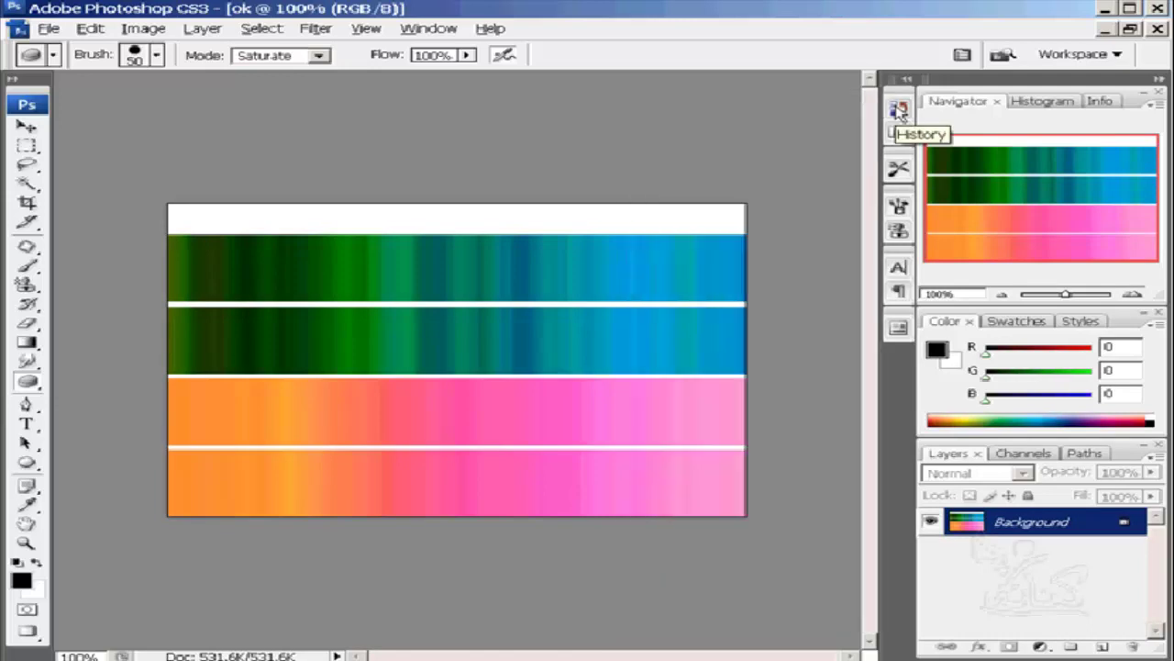